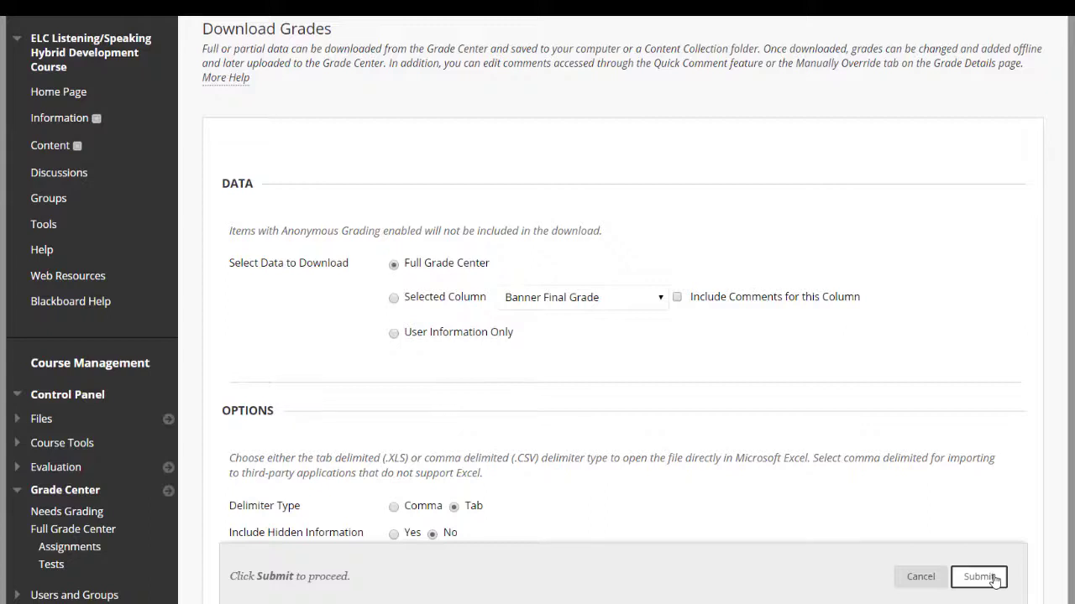
Download the exported Full Grade Center data file and return to the Full Grade Center
click(264, 294)
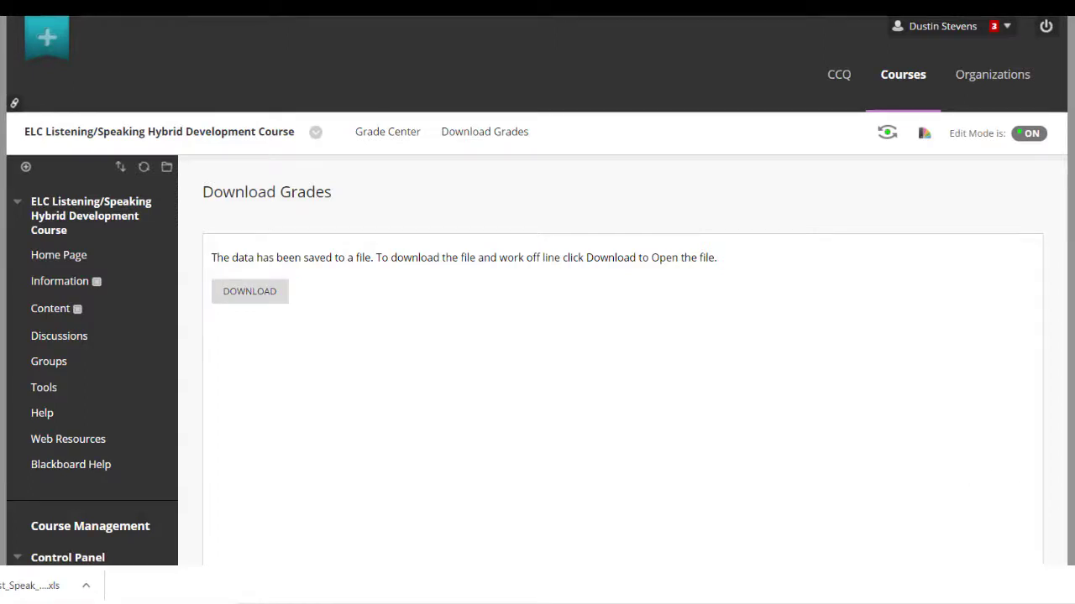
scroll(622, 336, down, 3)
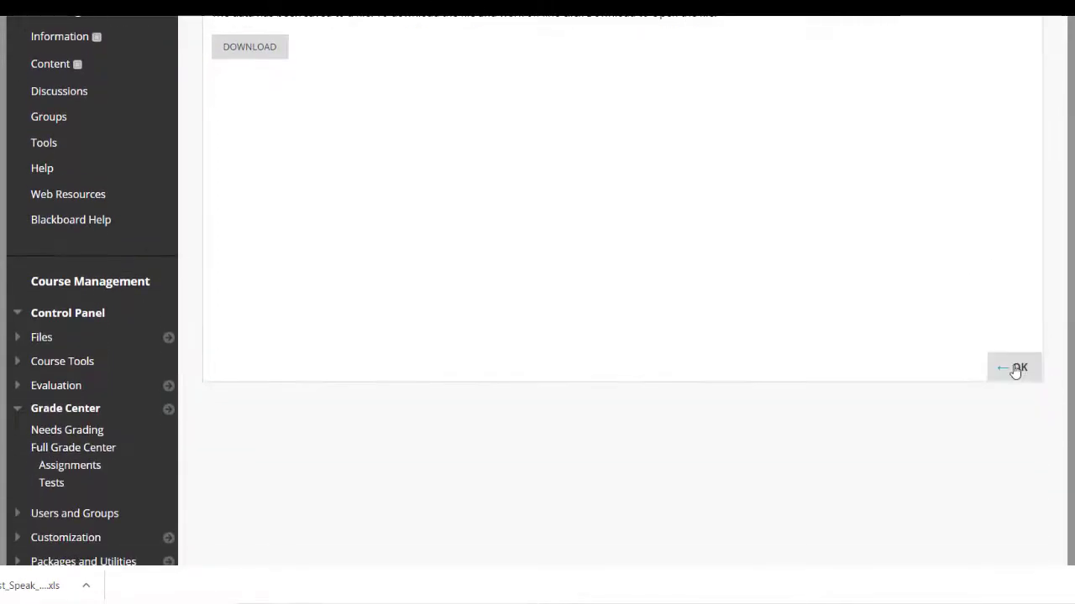
click(1015, 369)
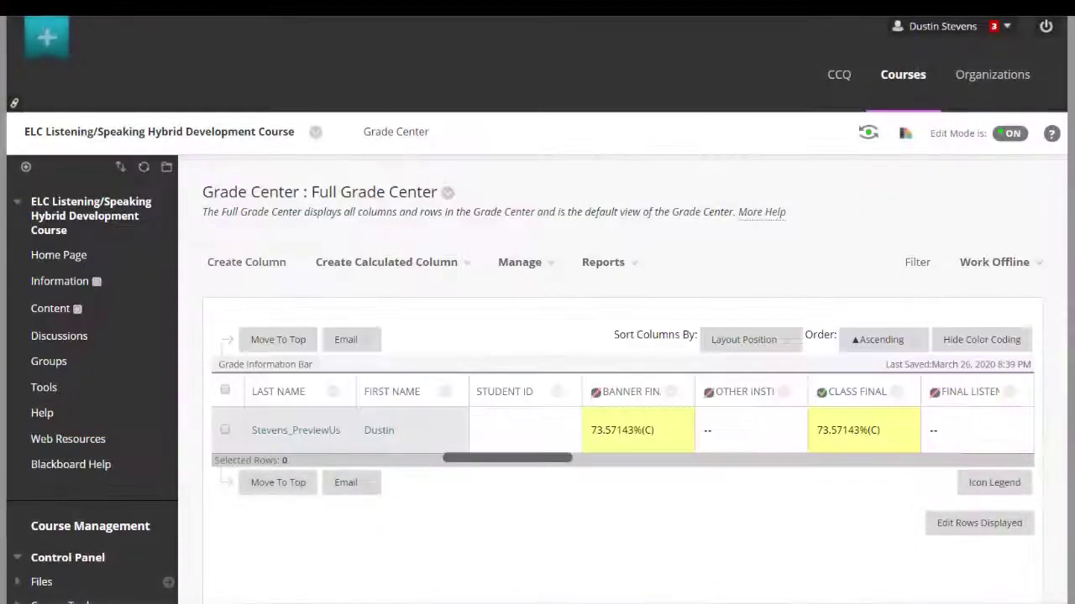
Delete the Final Listening column from the Full Grade Center and confirm its removal
drag(546, 459, 586, 464)
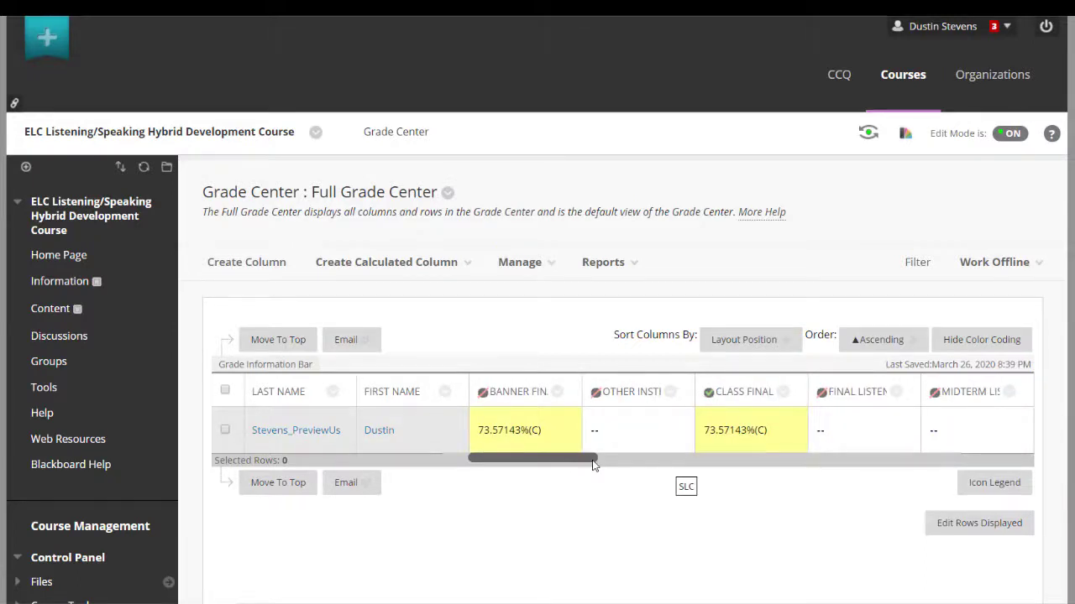
click(895, 393)
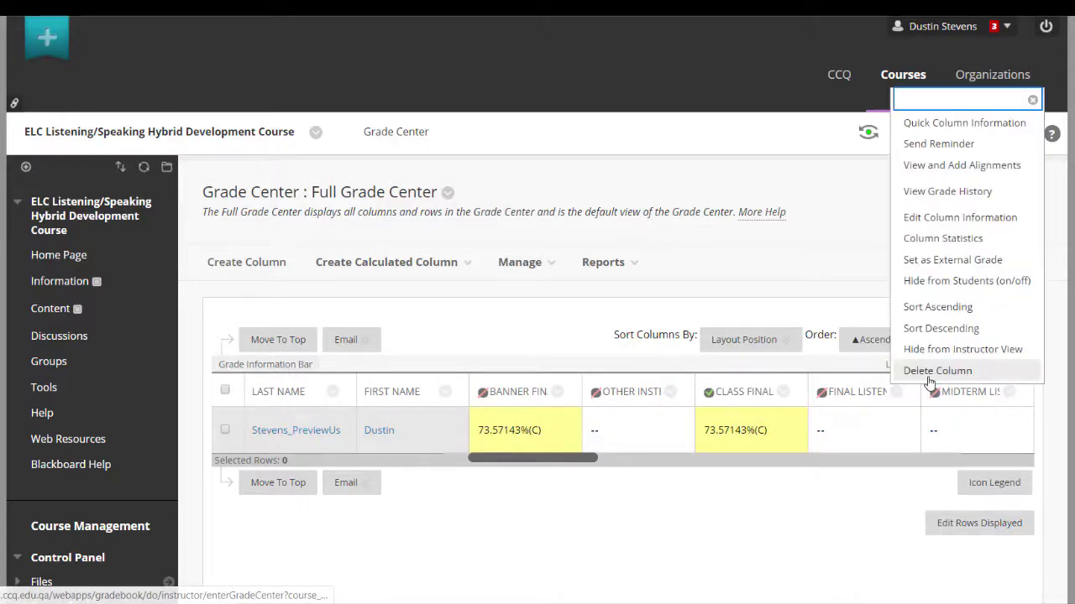
click(929, 380)
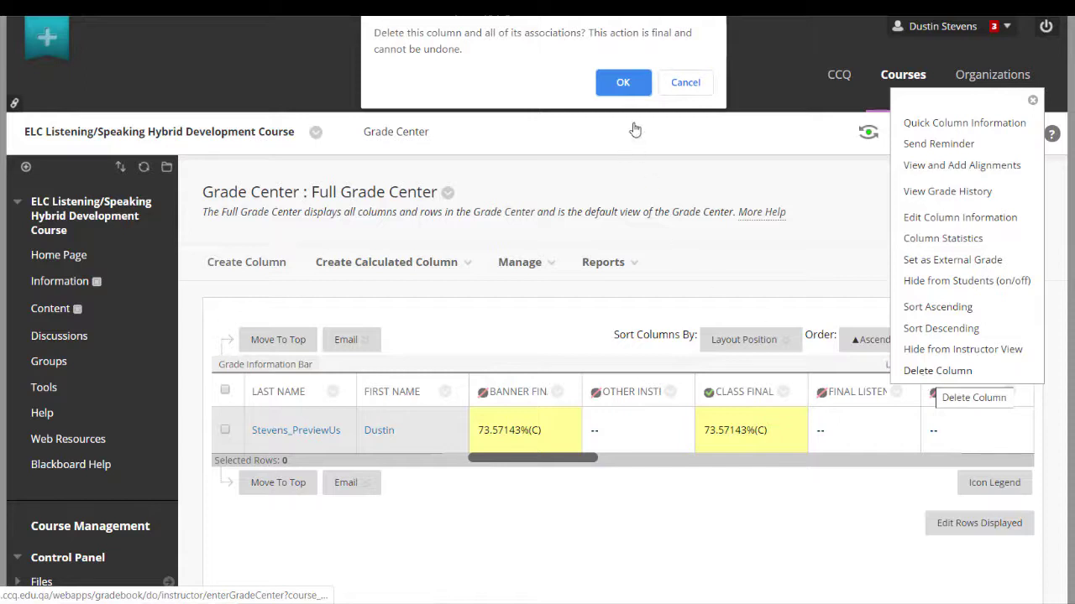
click(622, 83)
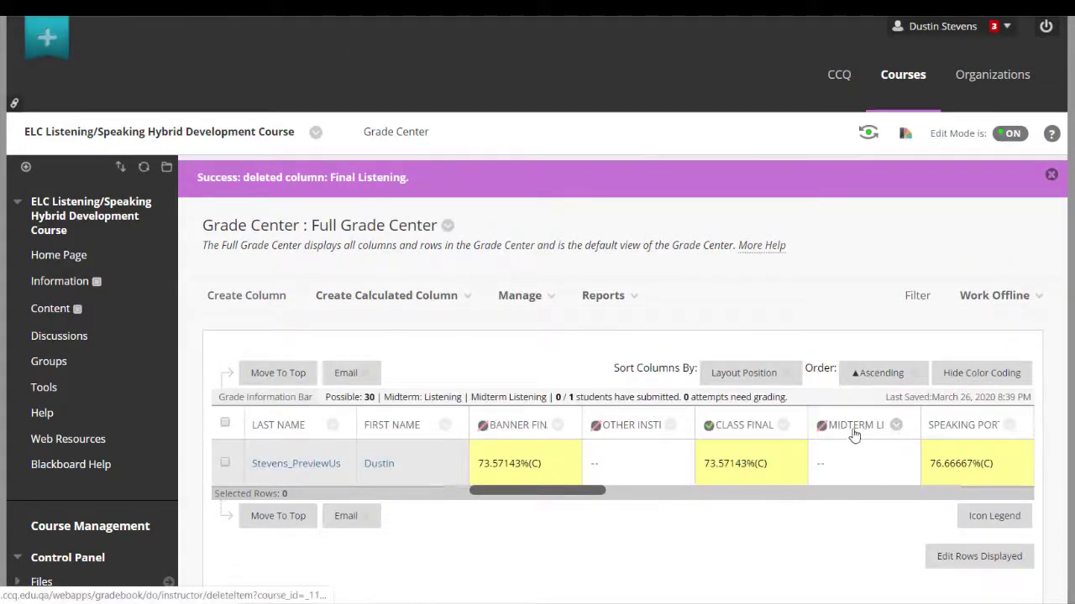
Delete the Midterm Listening column from the Full Grade Center and confirm its removal
click(897, 426)
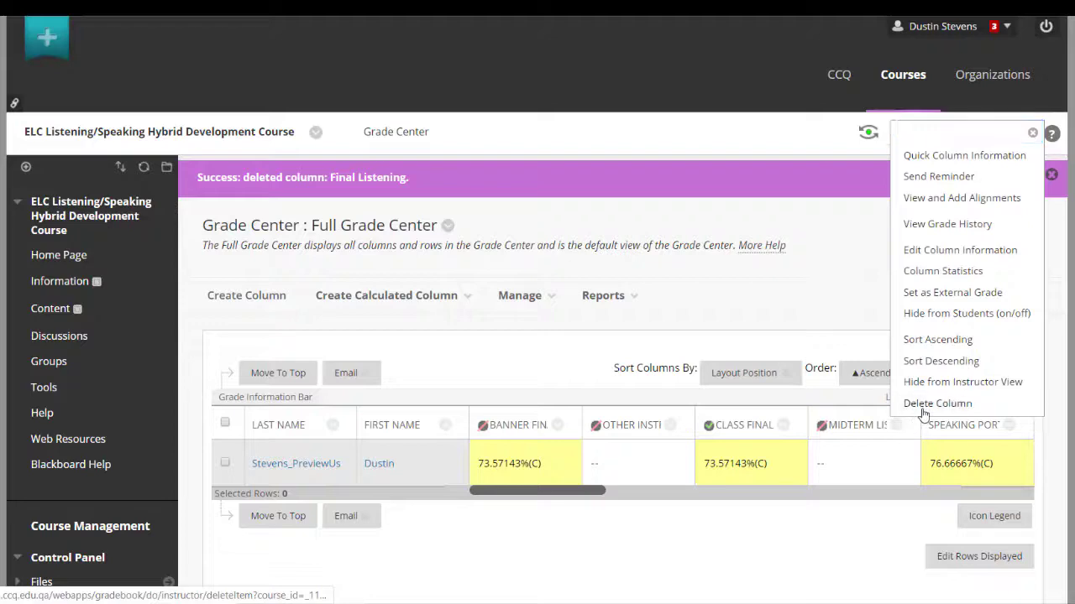
click(921, 406)
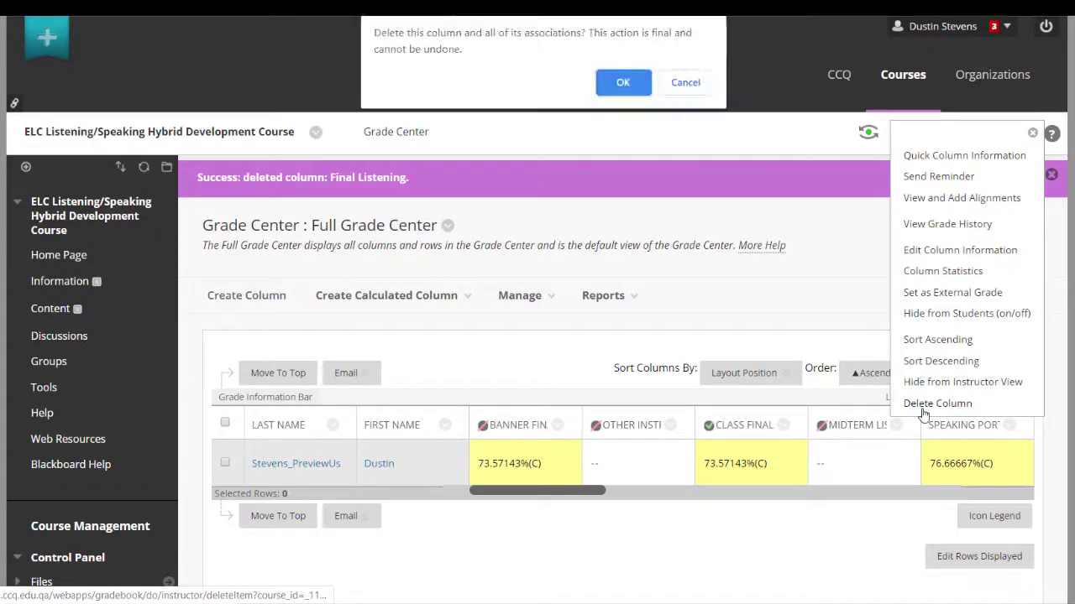
click(622, 84)
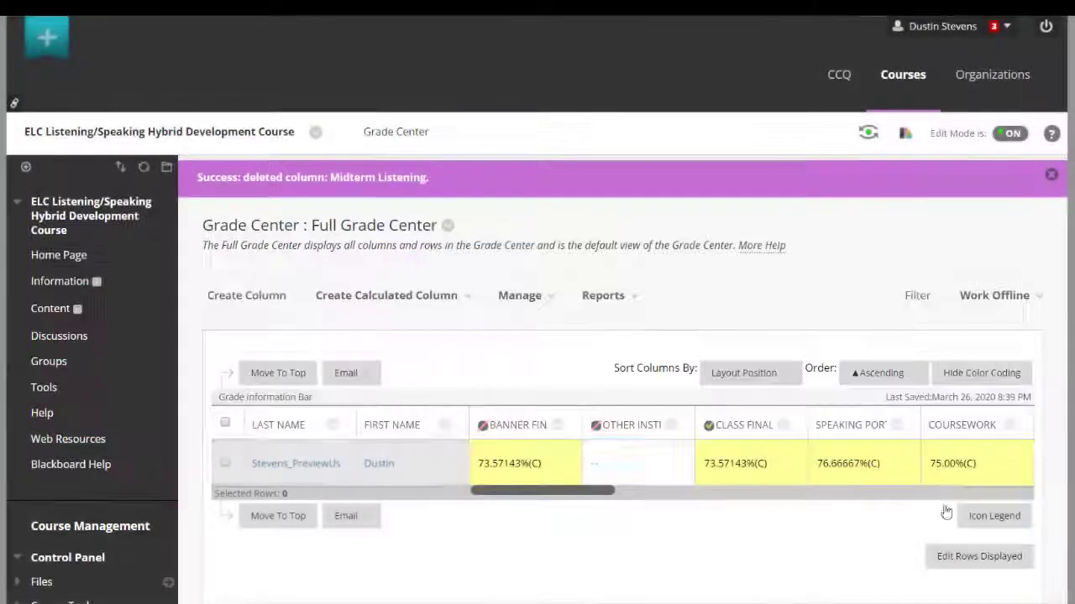
Delete the Final: Listening and Midterm: Listening categories from the Grade Center categories
click(534, 298)
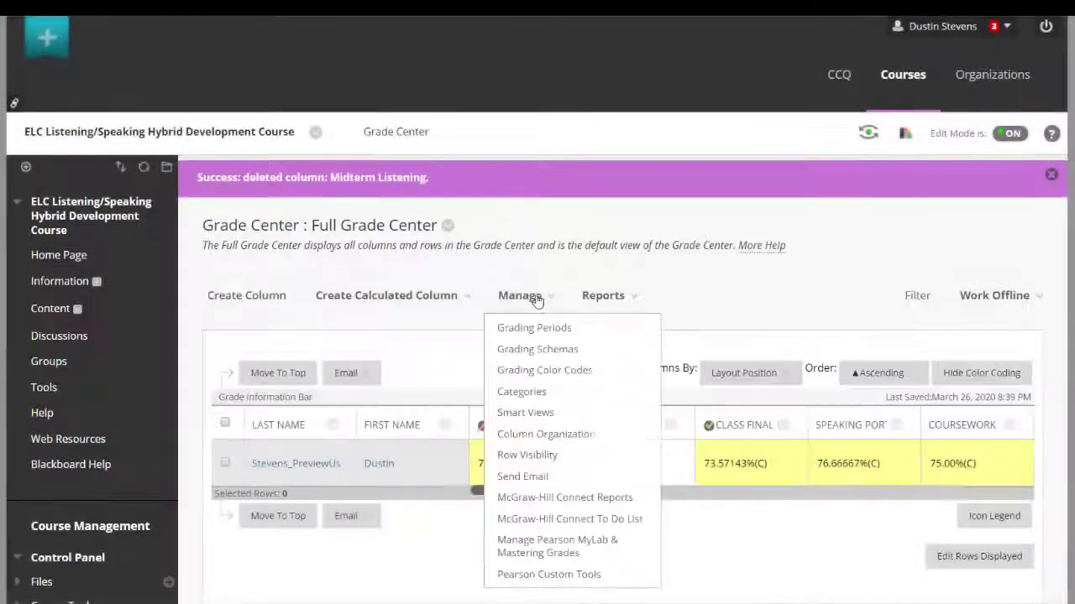
click(545, 401)
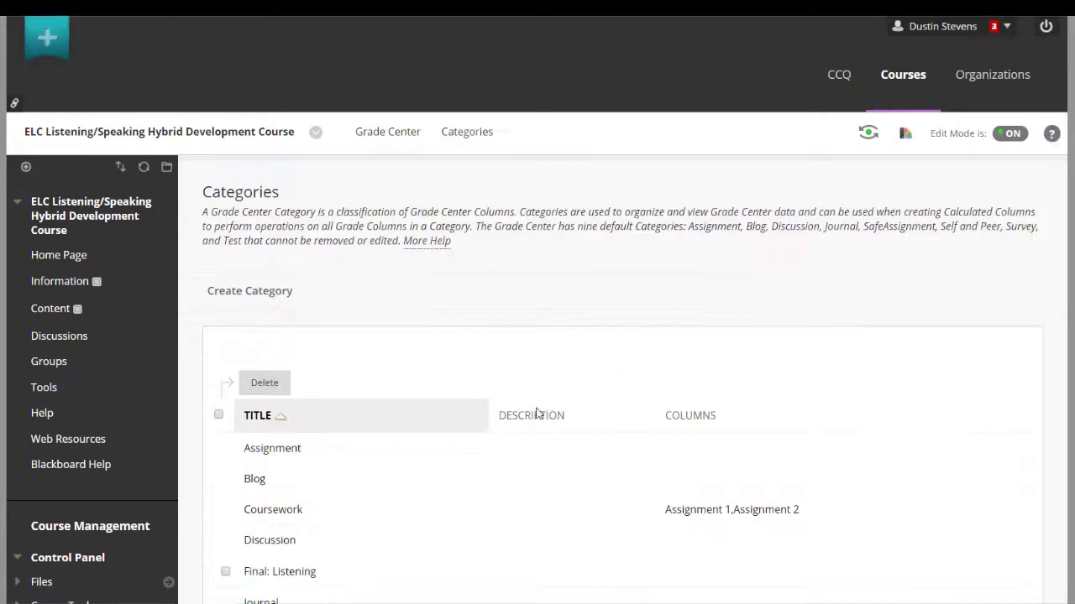
scroll(537, 409, down, 1)
scroll(536, 408, down, 2)
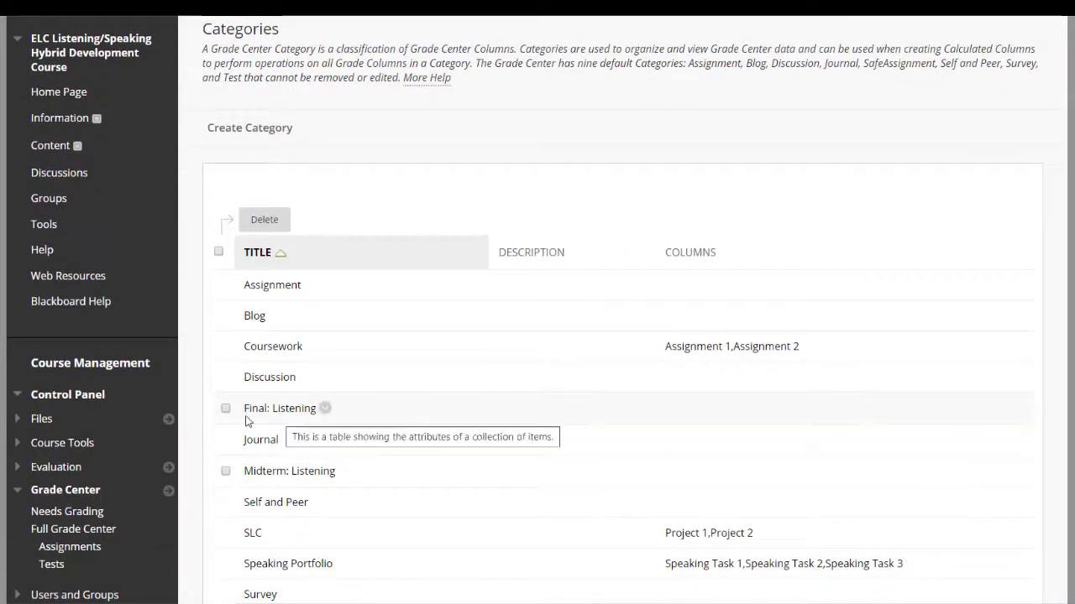
click(225, 471)
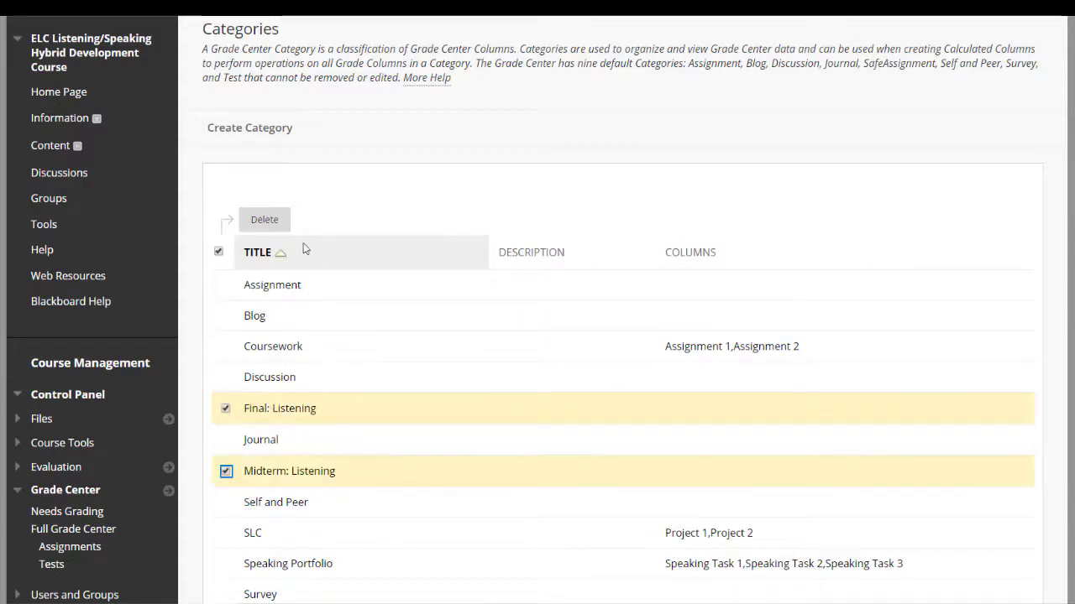
click(273, 223)
click(622, 83)
Create a Grade Center category named Listening Portfolio and return to the Full Grade Center
scroll(818, 408, down, 1)
scroll(823, 410, down, 3)
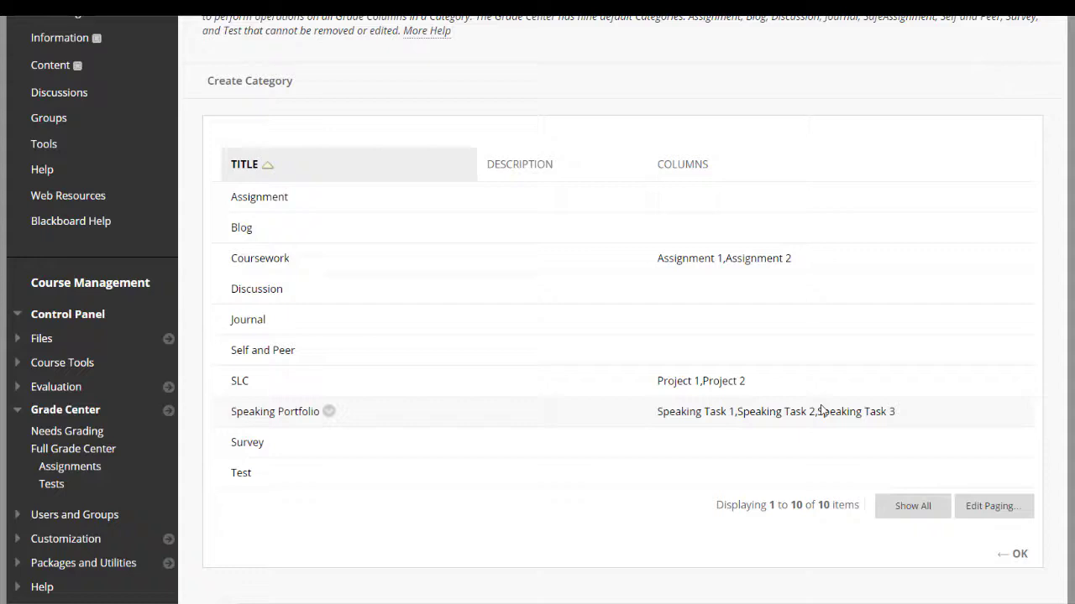
click(243, 89)
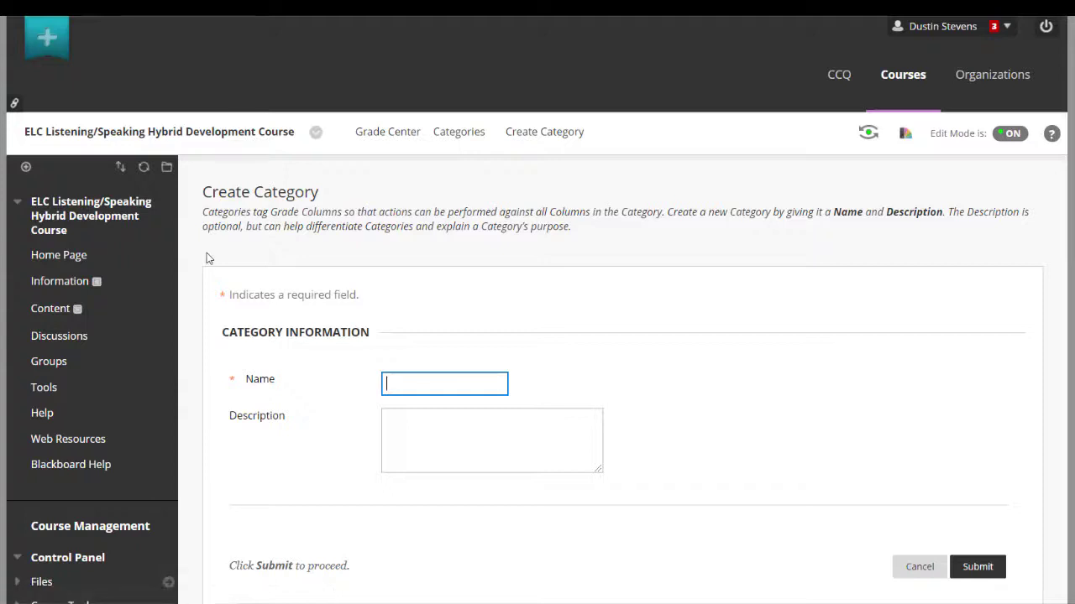
text(Listening Portfolio)
click(976, 568)
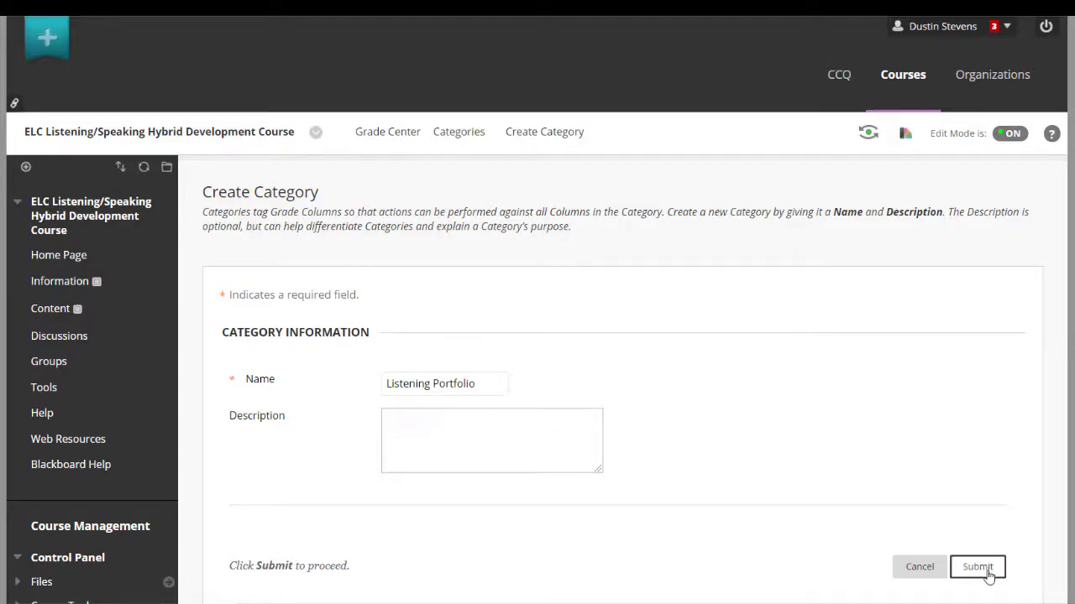
scroll(1060, 515, down, 3)
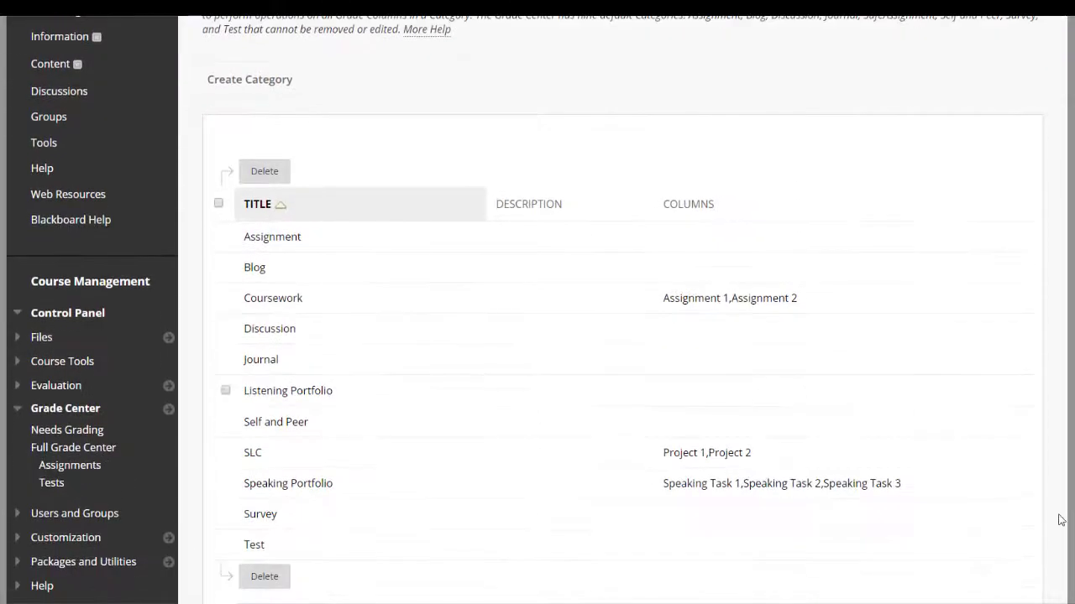
scroll(1061, 520, down, 1)
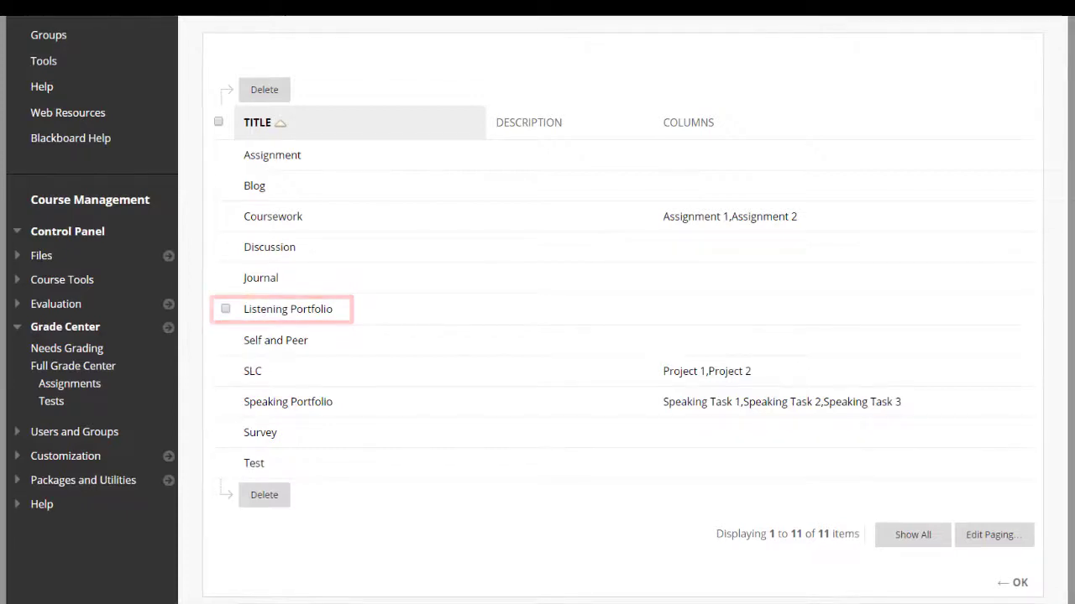
click(1016, 583)
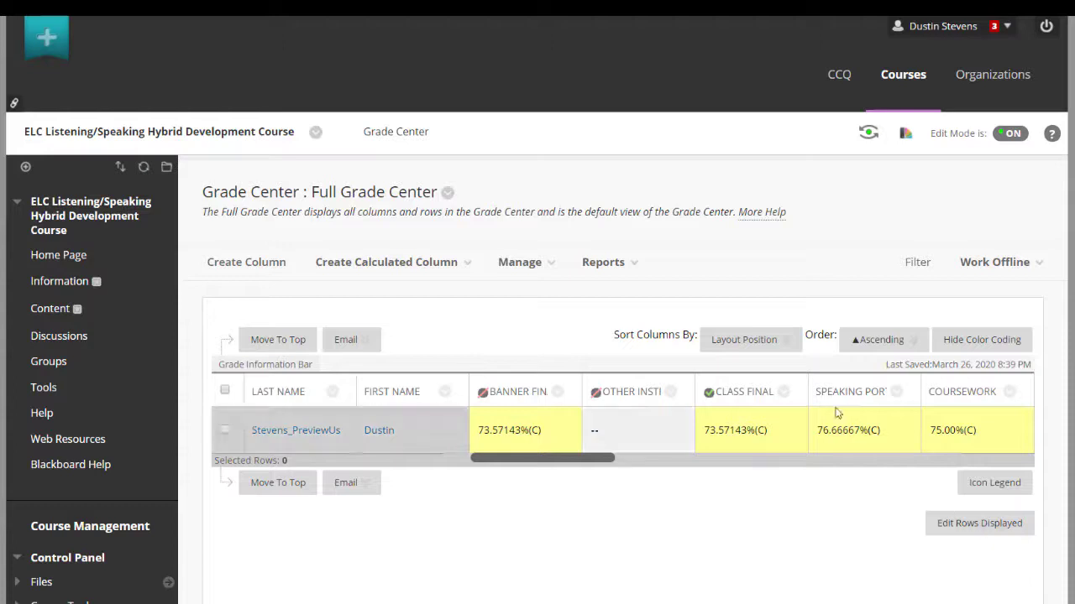
Edit the Class Final Grade weighted column to include the Listening Portfolio category among its selected columns
click(784, 392)
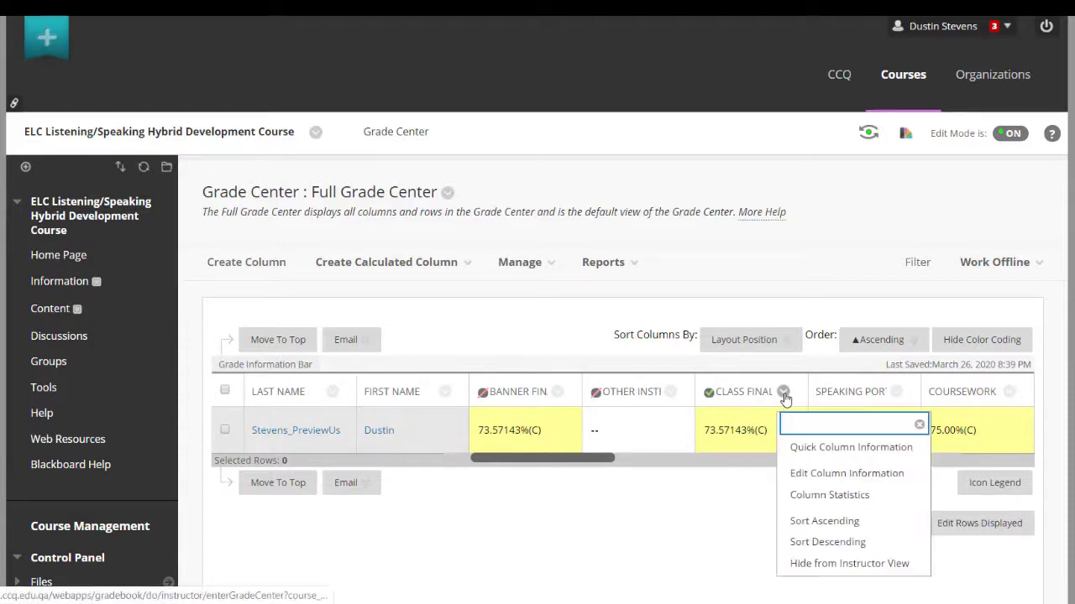
click(827, 473)
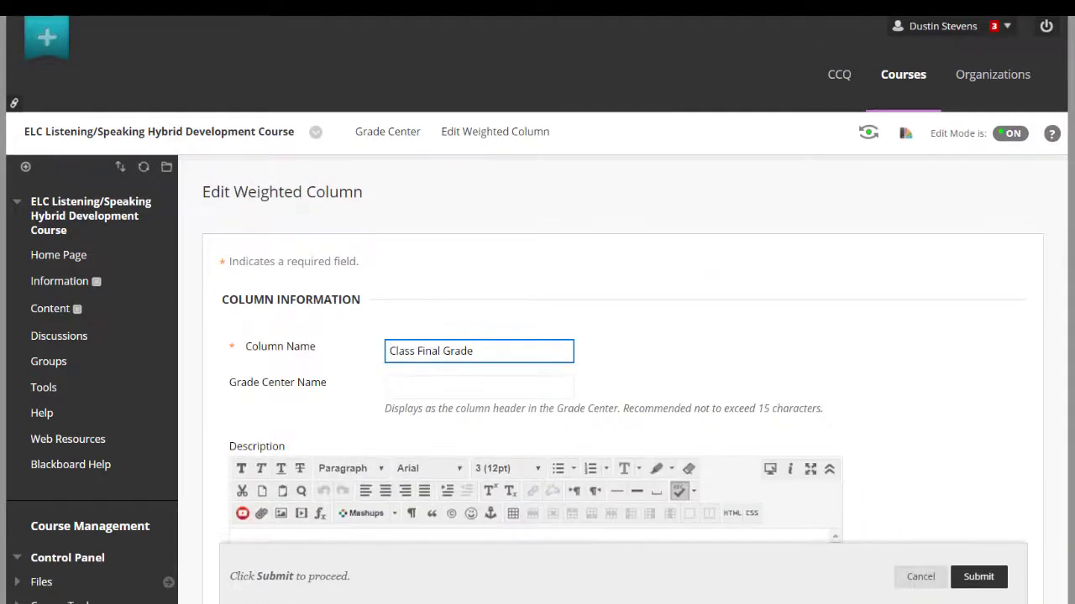
scroll(537, 336, down, 12)
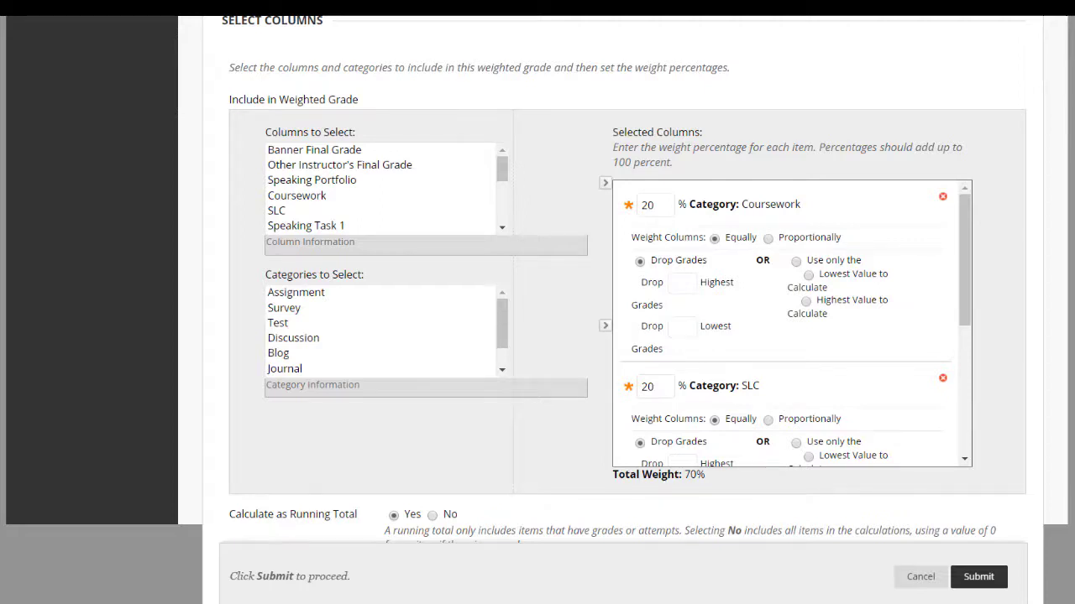
scroll(501, 323, down, 2)
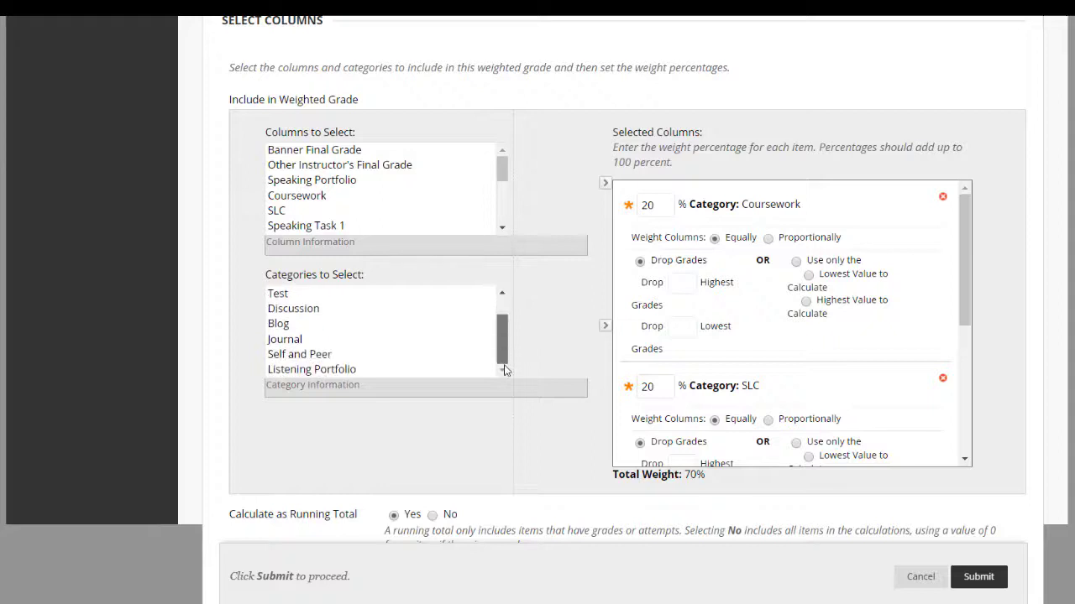
click(366, 371)
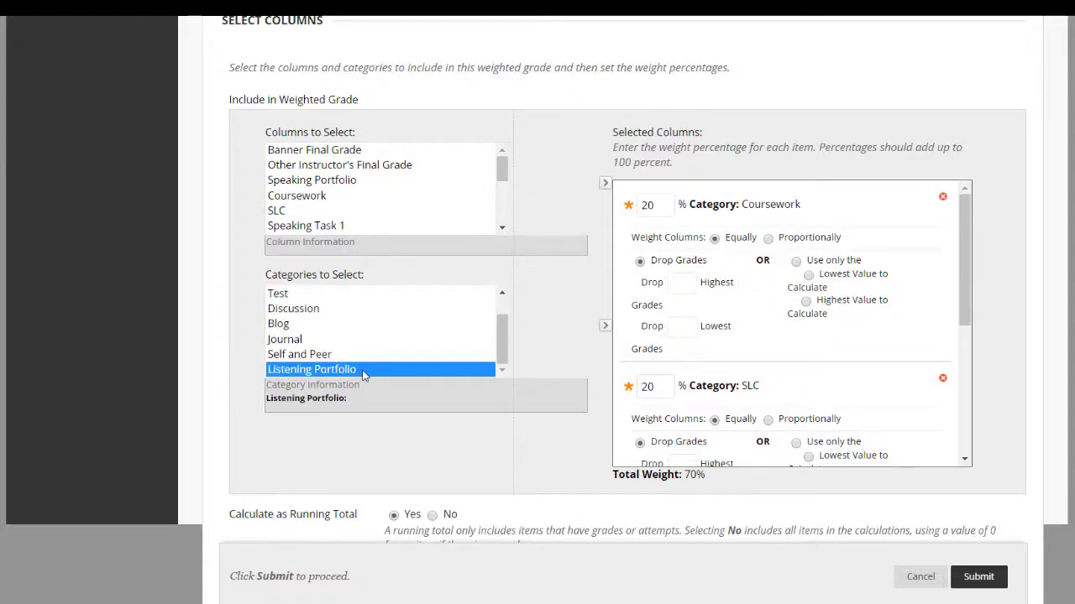
click(605, 327)
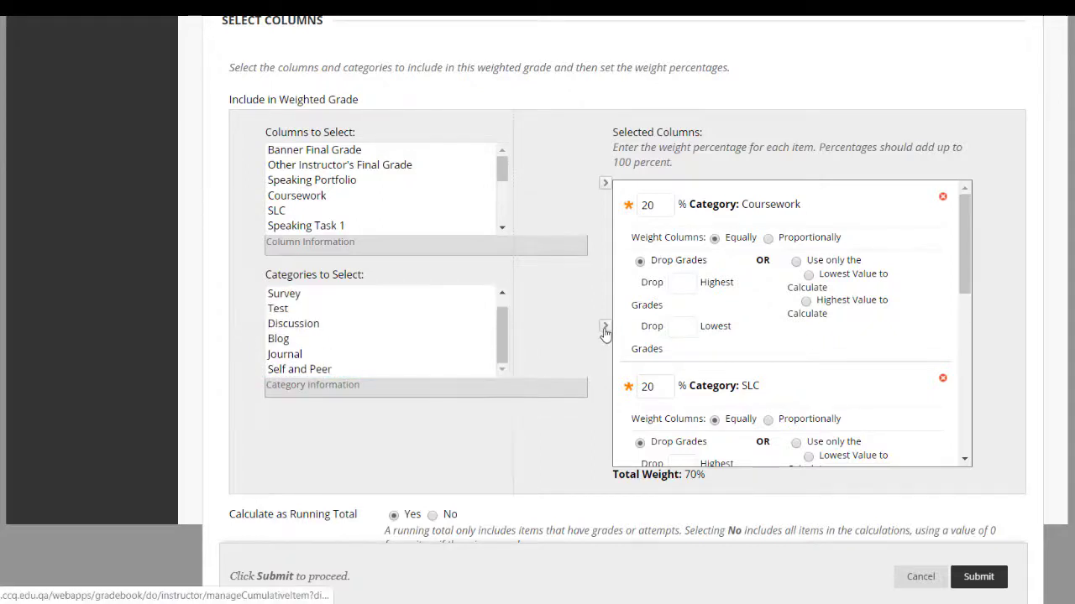
Set the Listening Portfolio category's weight to 30% and submit the Class Final Grade column
drag(962, 256, 960, 425)
click(654, 291)
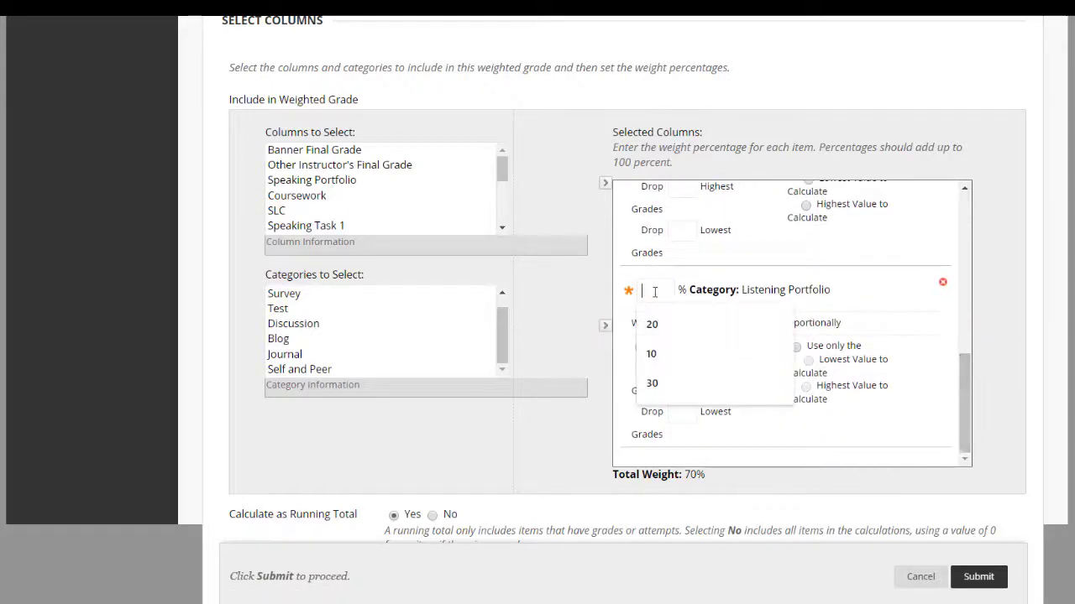
text(30)
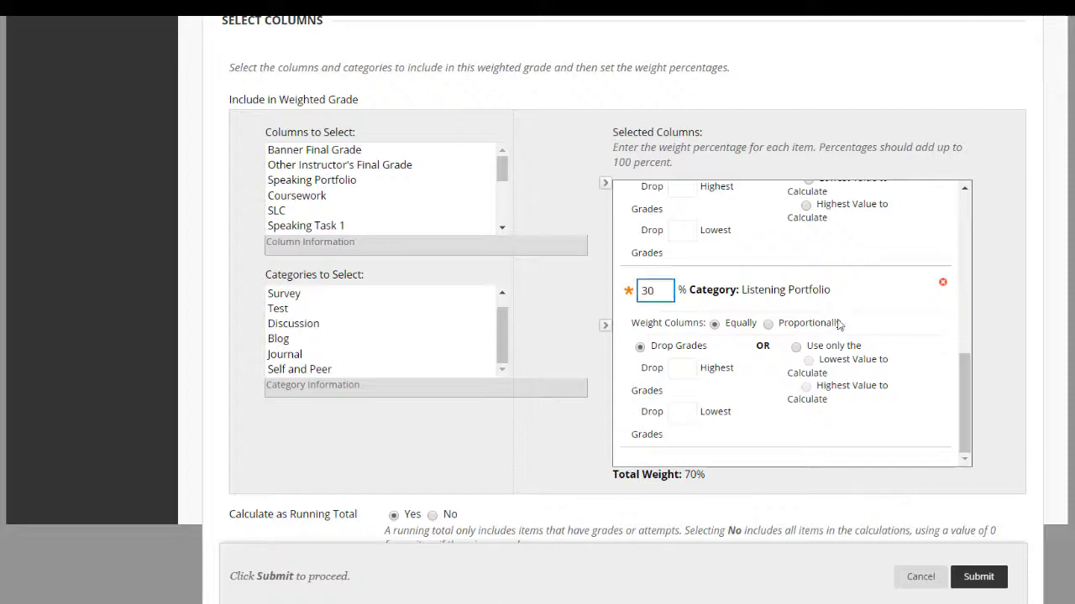
key(Tab)
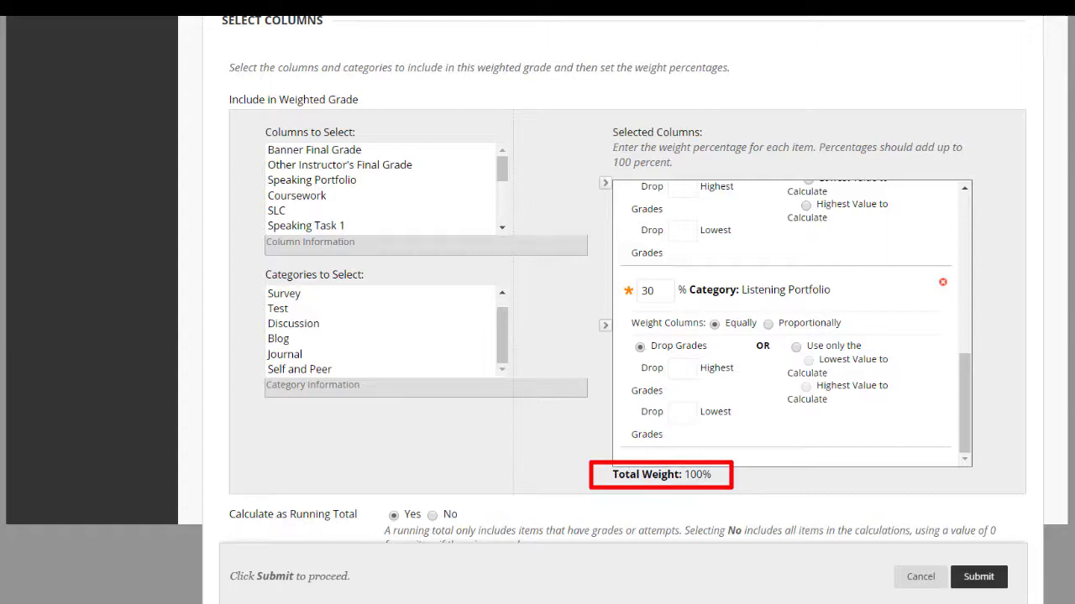
scroll(621, 336, down, 5)
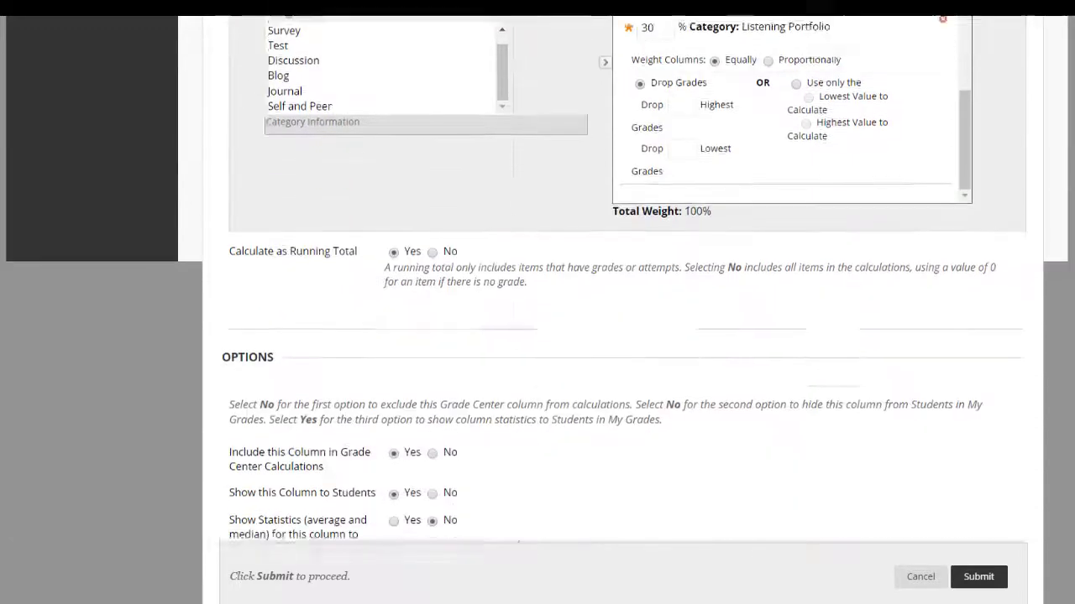
click(979, 554)
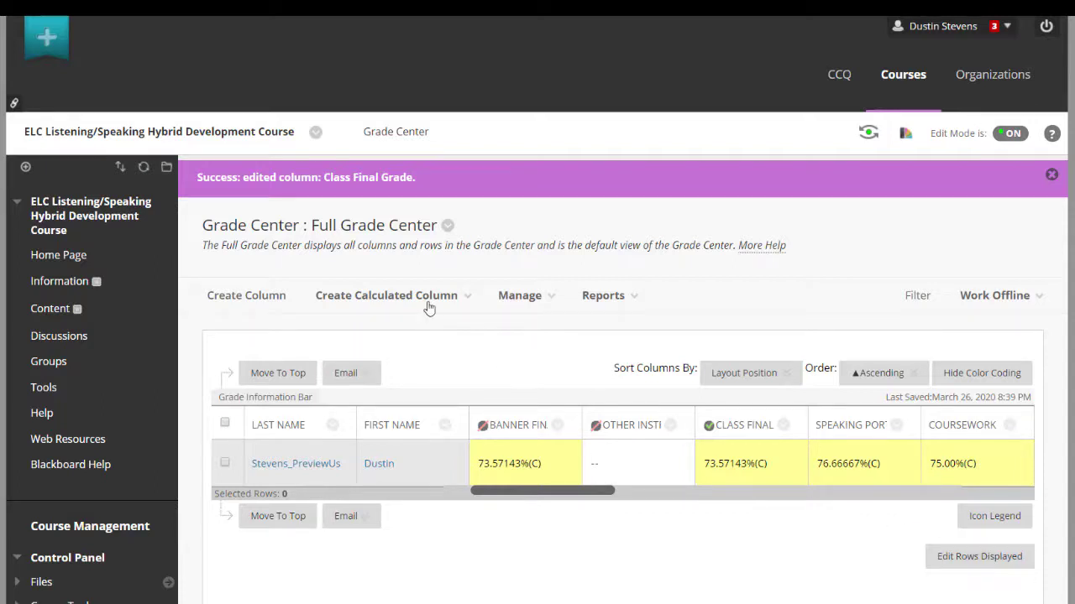
Start a new calculated weighted column and enter Listening Portfolio as its column name
mouse_move(426, 299)
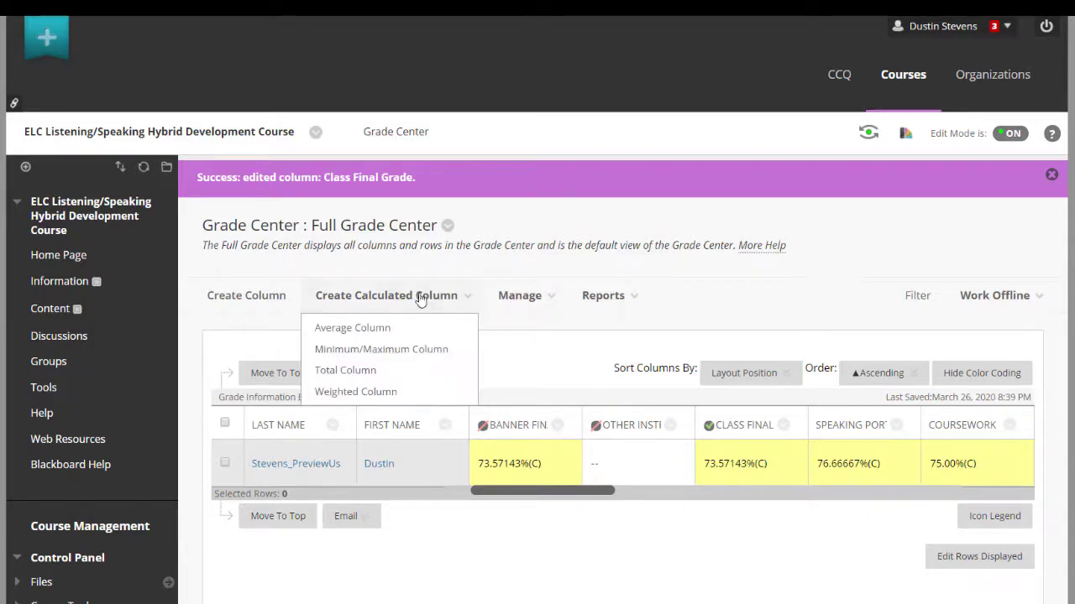
click(392, 396)
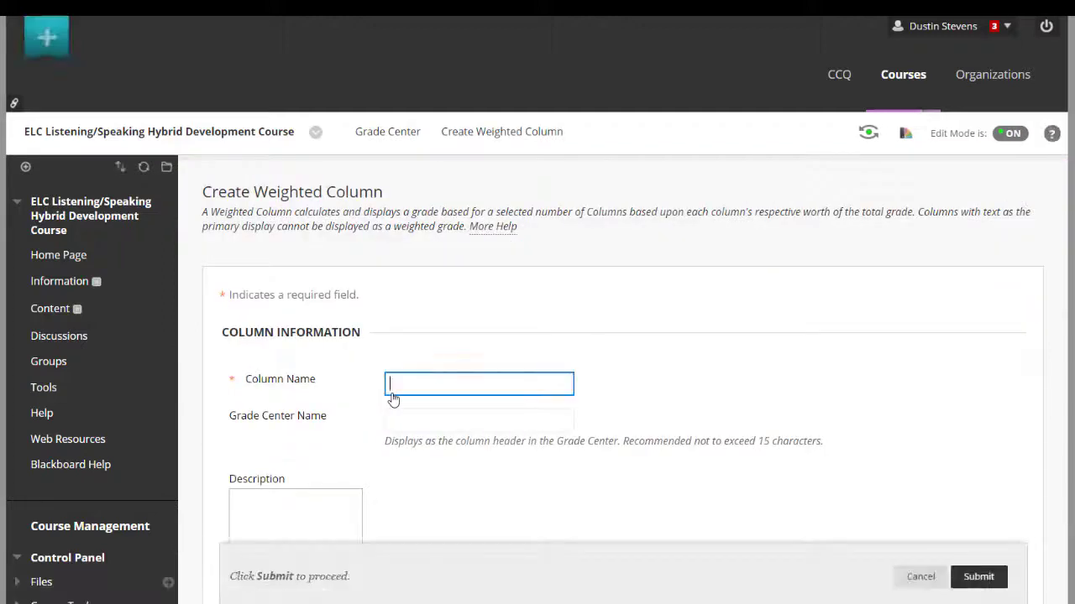
click(451, 388)
text(Listening Portfo)
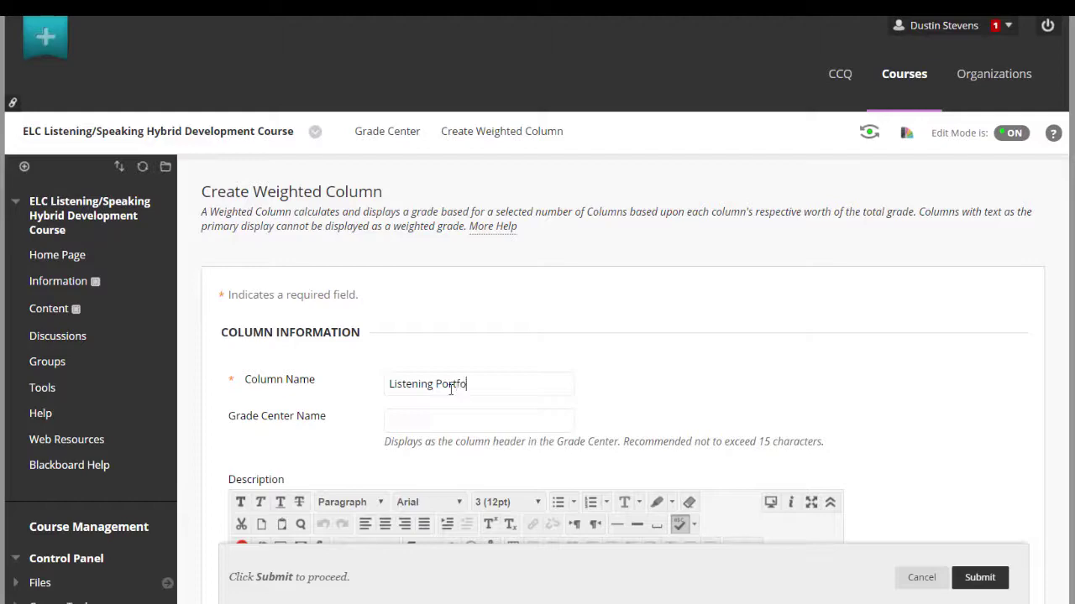
click(451, 389)
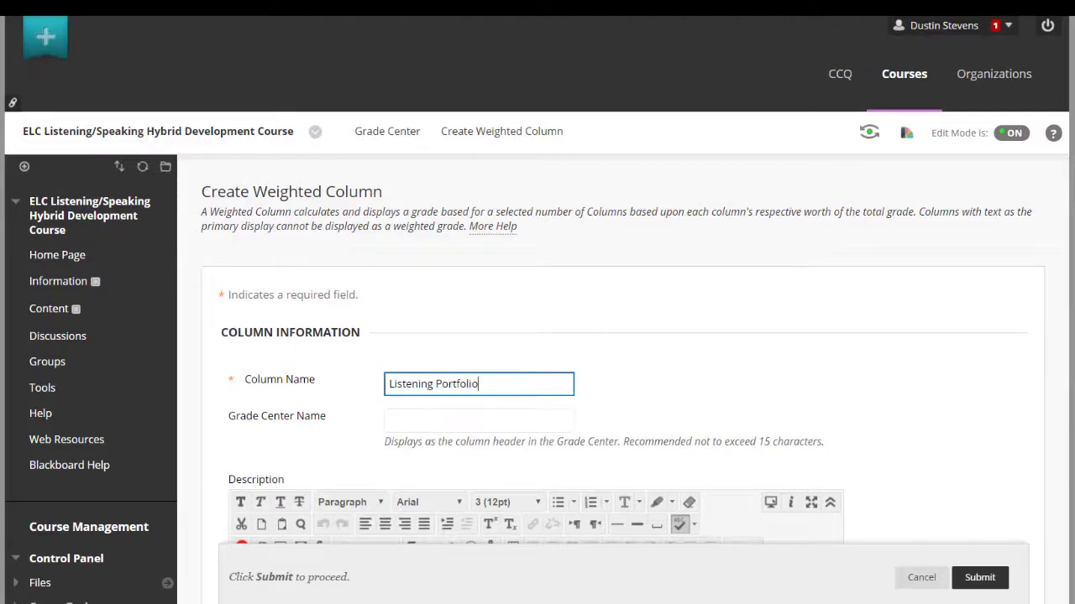
Set the new Listening Portfolio column's secondary display to CCQ Letter
scroll(538, 335, down, 8)
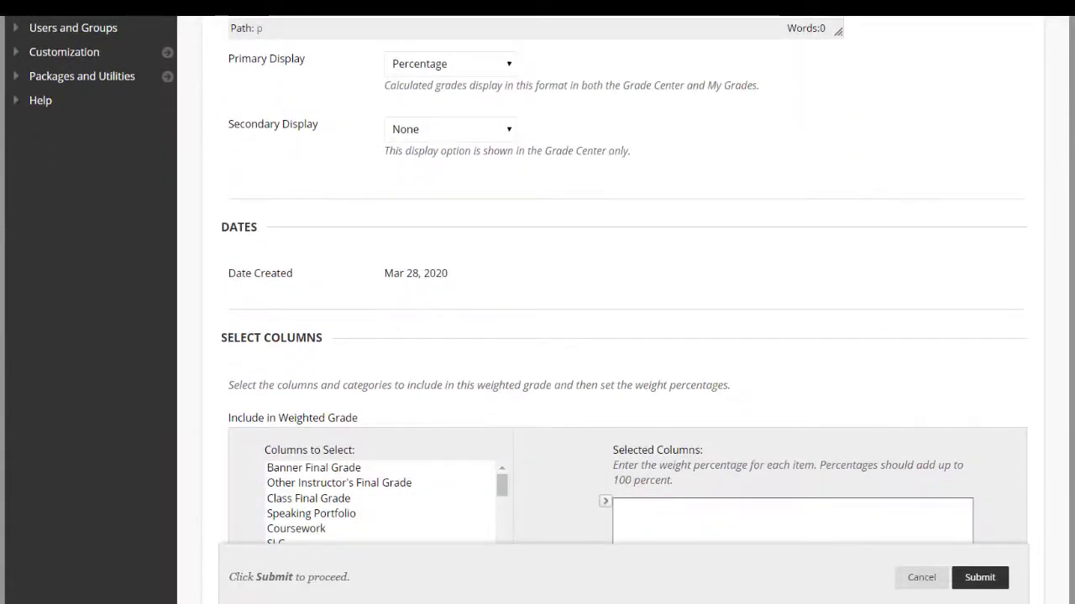
click(443, 128)
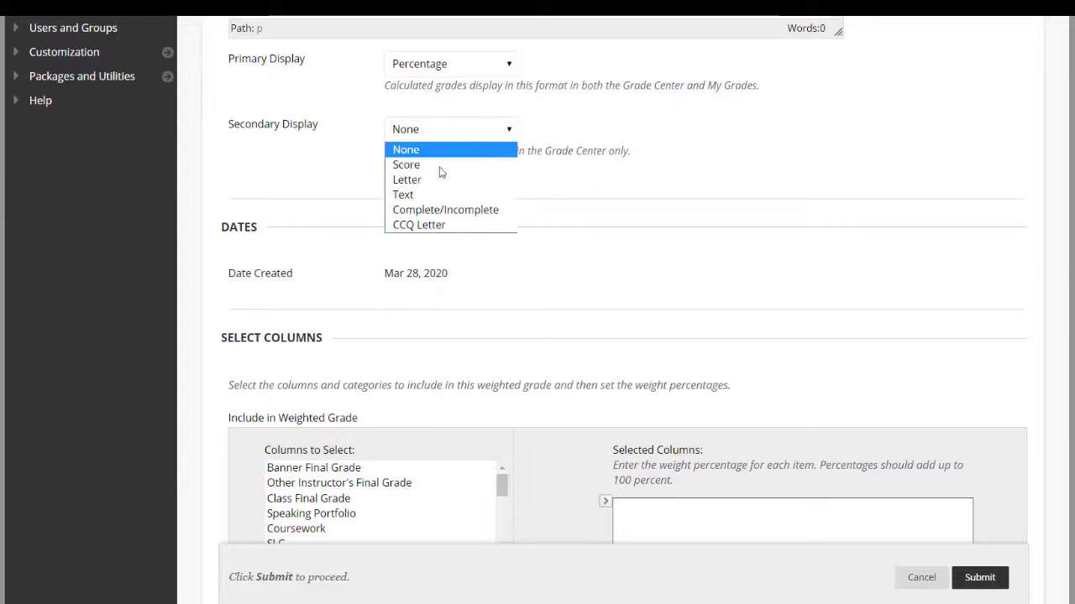
click(443, 225)
Include the Listening Portfolio category in the weighted column at 100% and submit the new column
scroll(537, 302, down, 4)
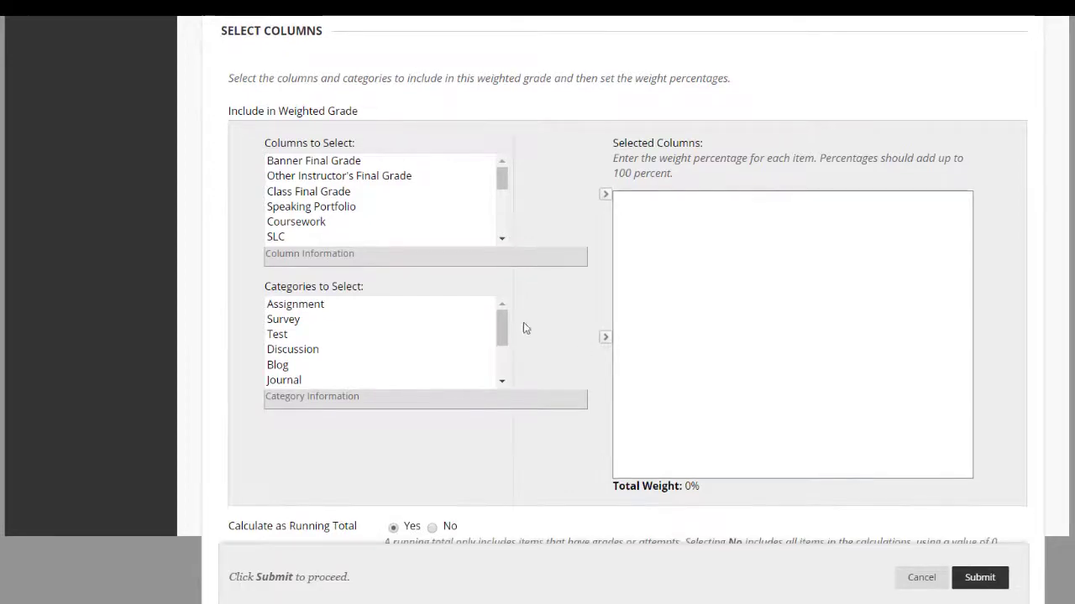
drag(501, 328, 504, 364)
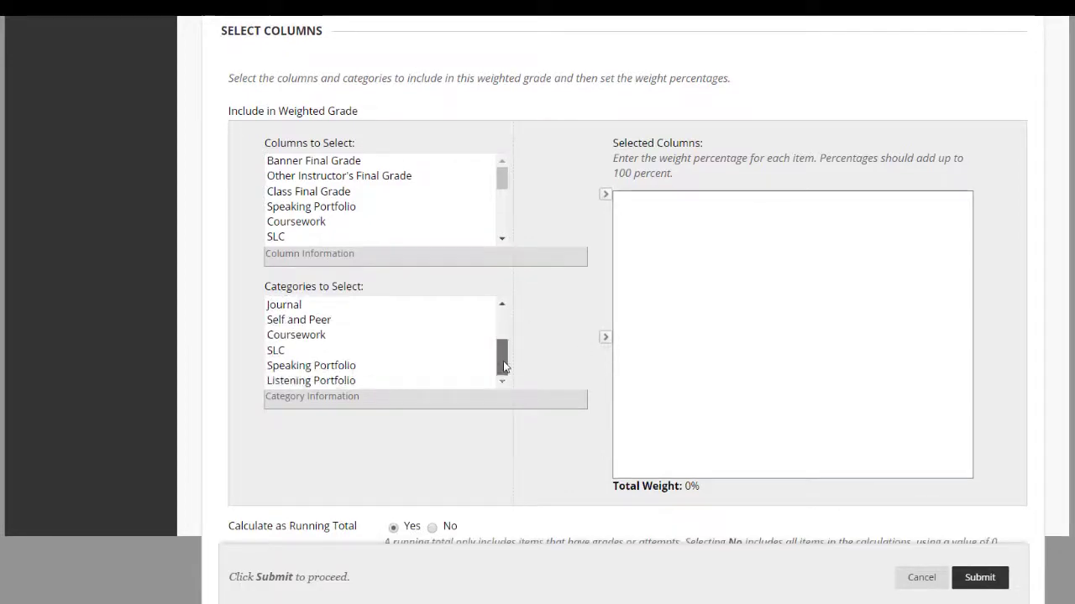
click(315, 383)
click(605, 339)
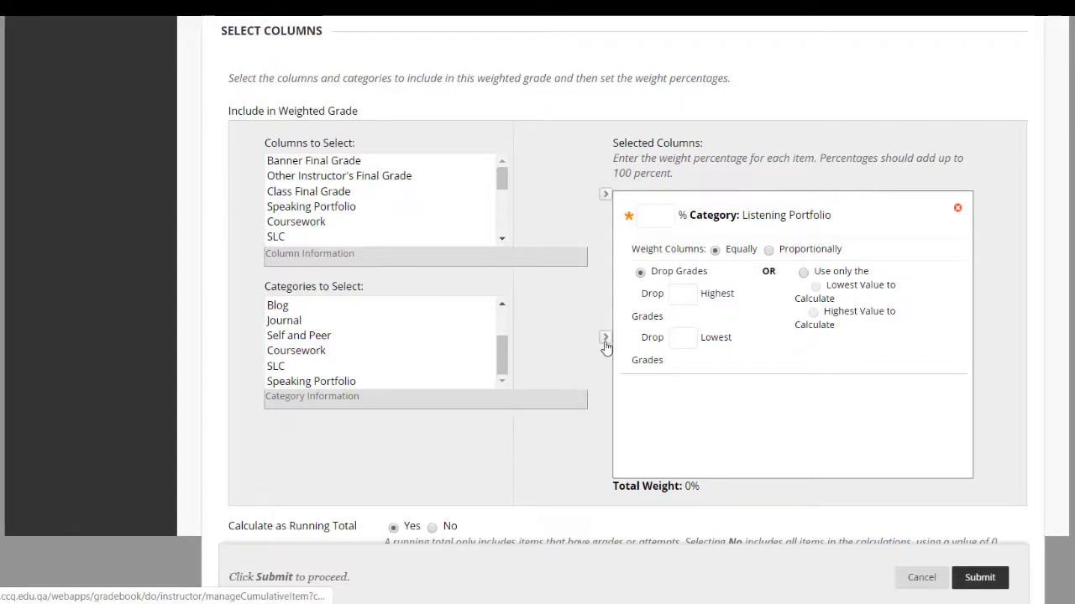
click(650, 215)
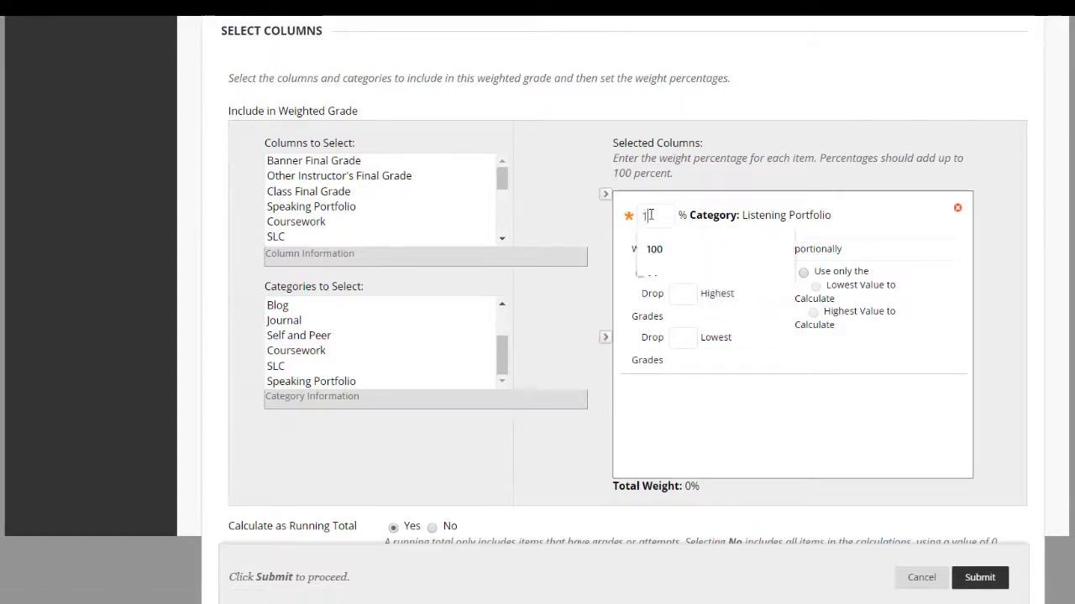
text(100)
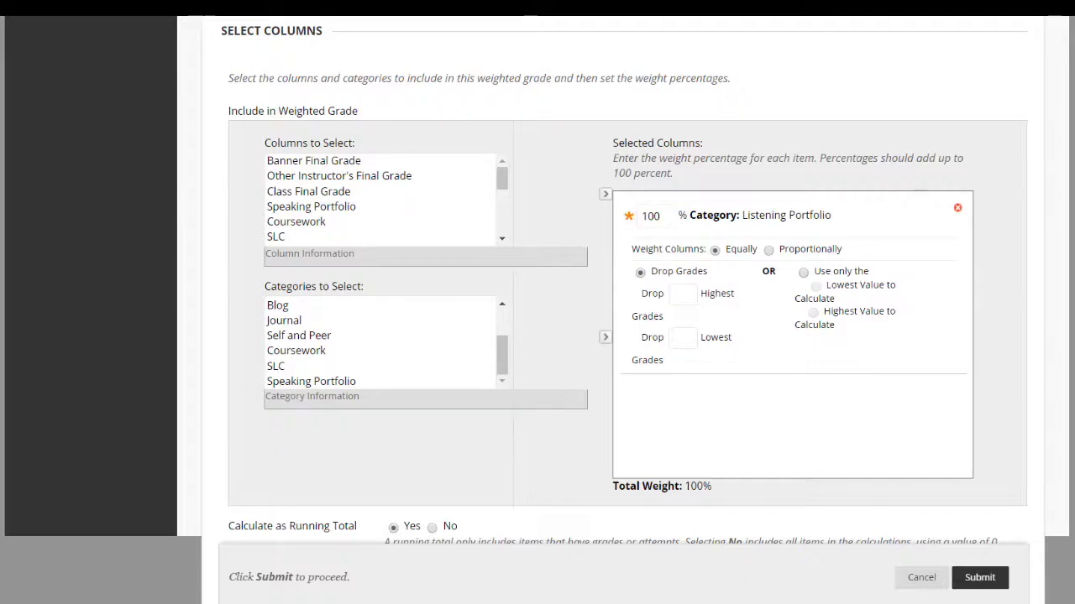
scroll(538, 302, down, 5)
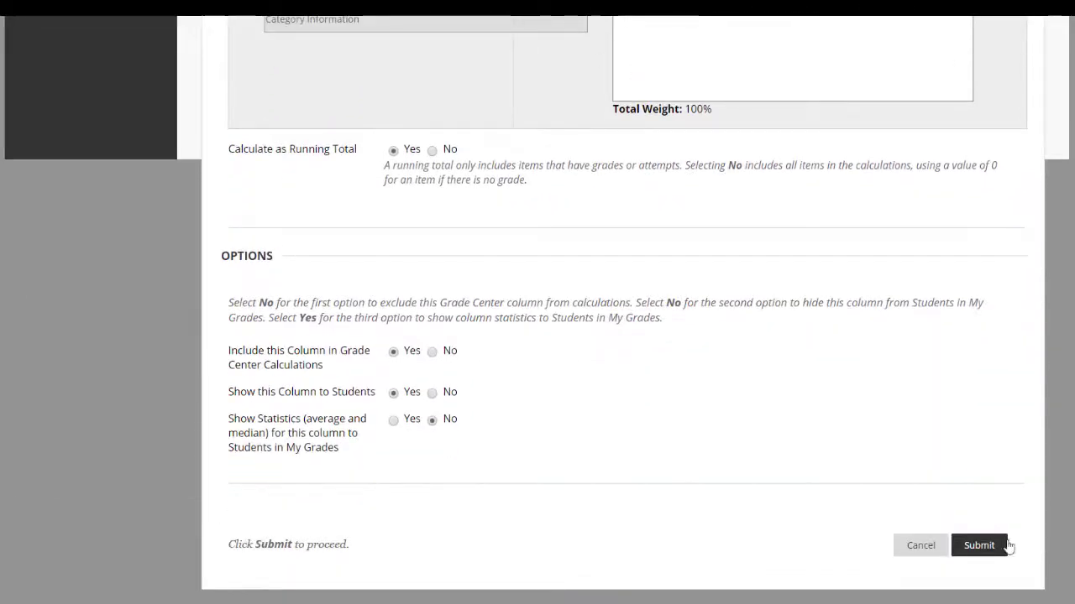
click(1003, 545)
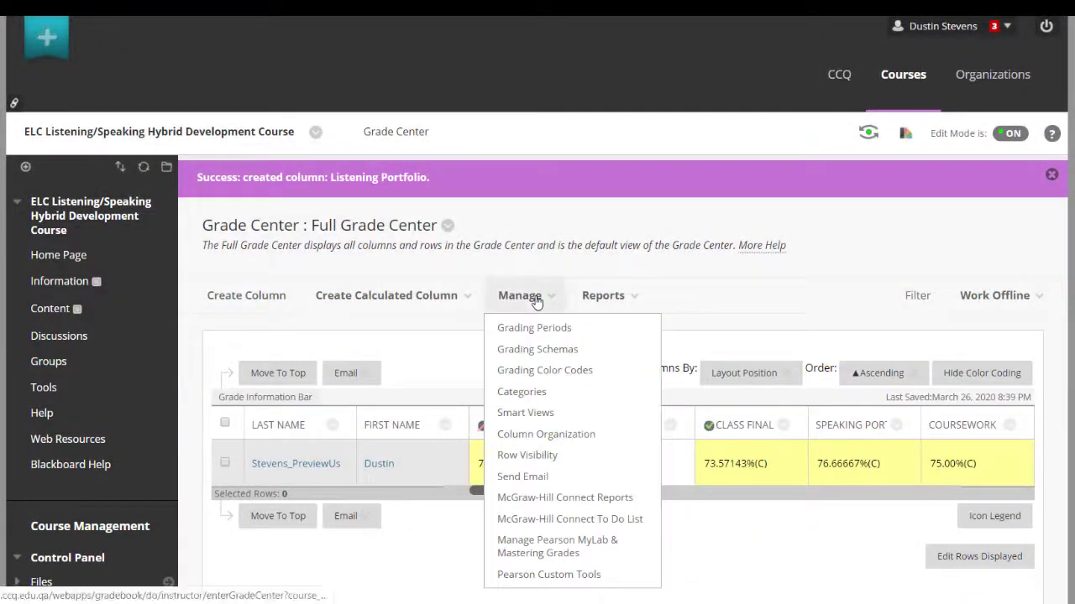
In Column Organization, move the Listening Portfolio column directly below Class Final Grade and submit the new order
click(593, 442)
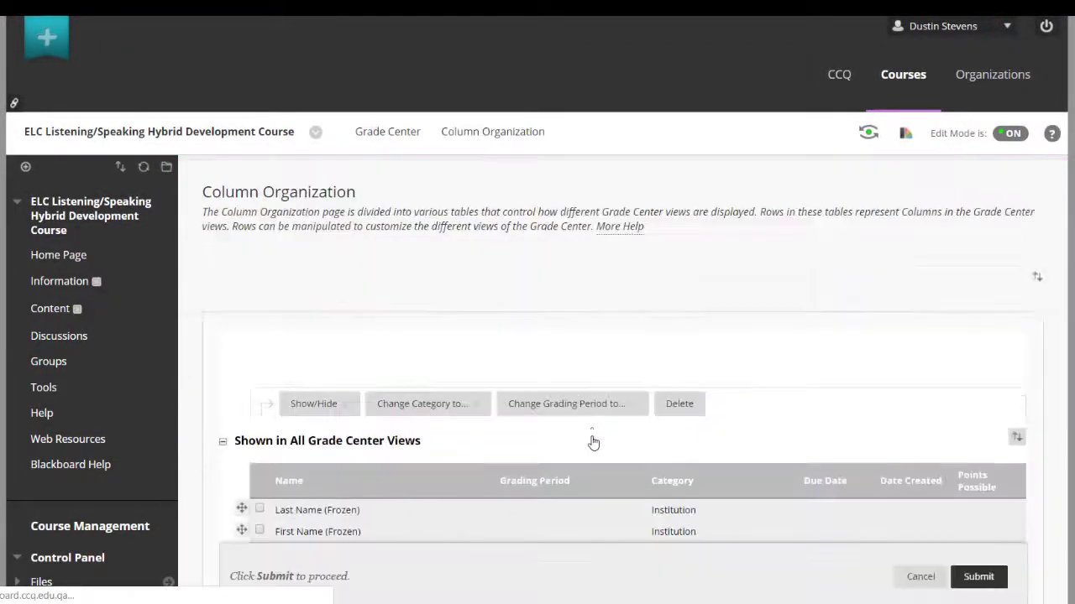
scroll(593, 442, down, 10)
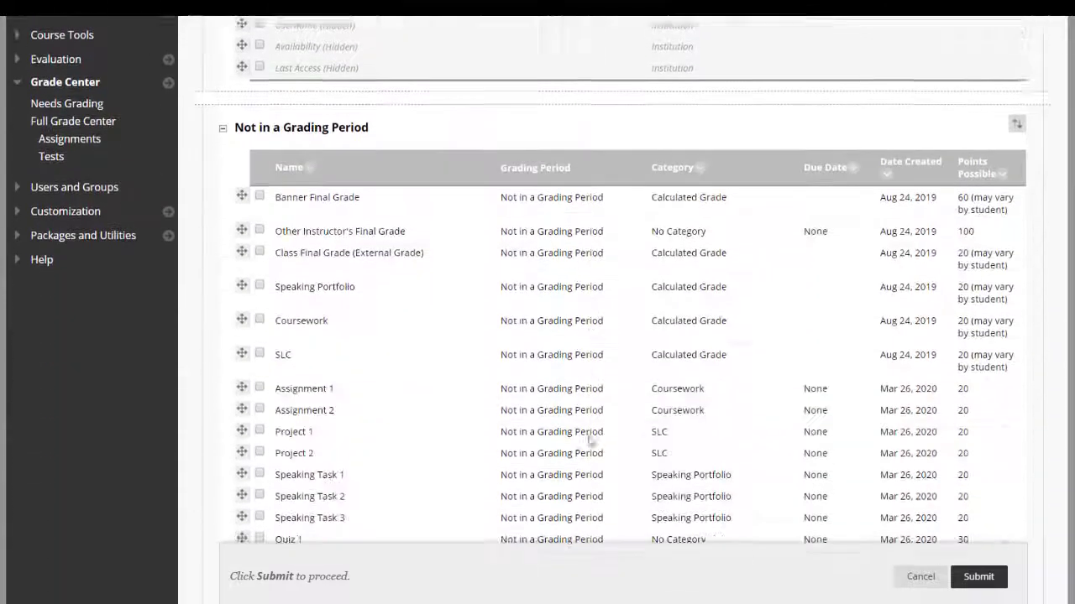
scroll(578, 439, up, 2)
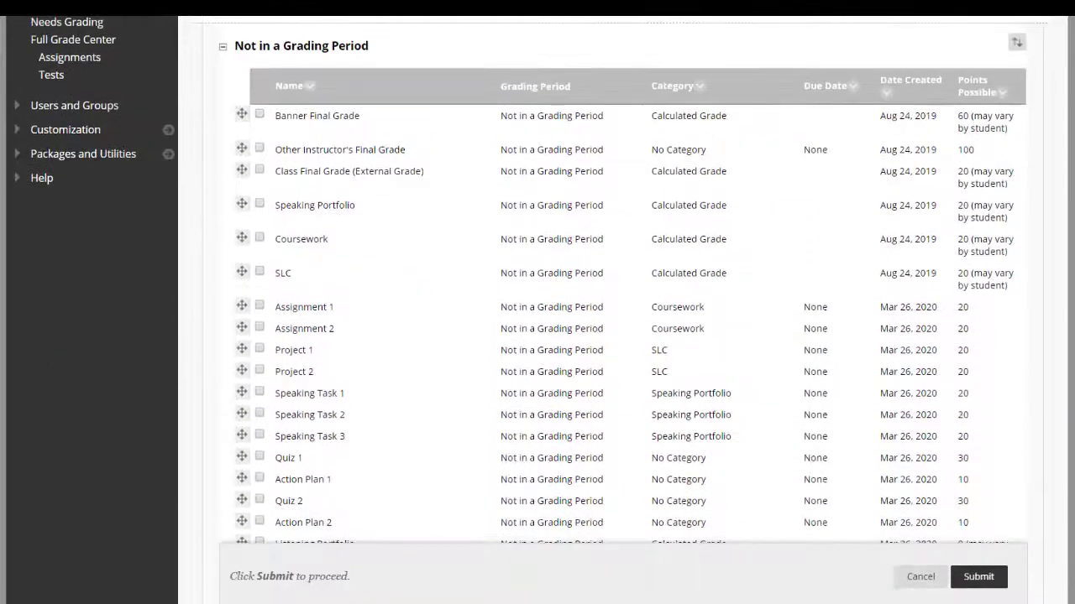
scroll(607, 428, down, 2)
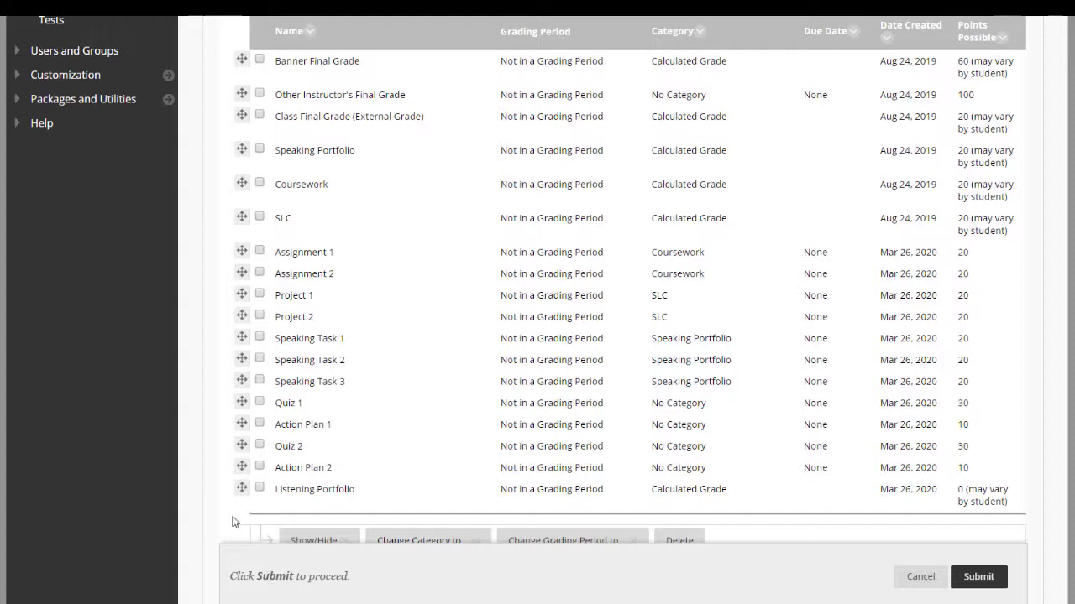
drag(241, 490, 278, 185)
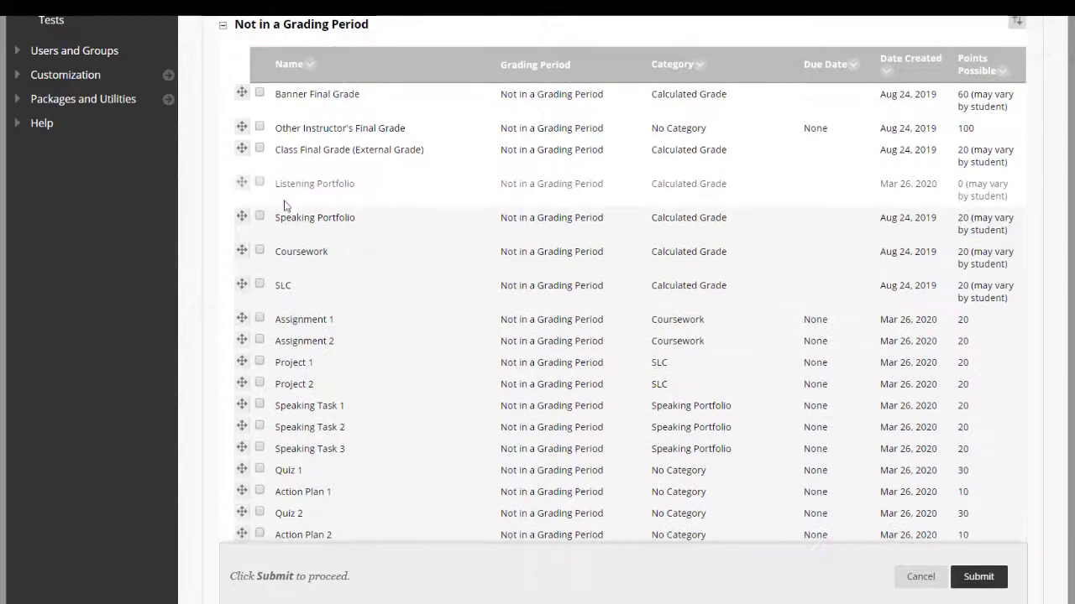
scroll(621, 286, down, 1)
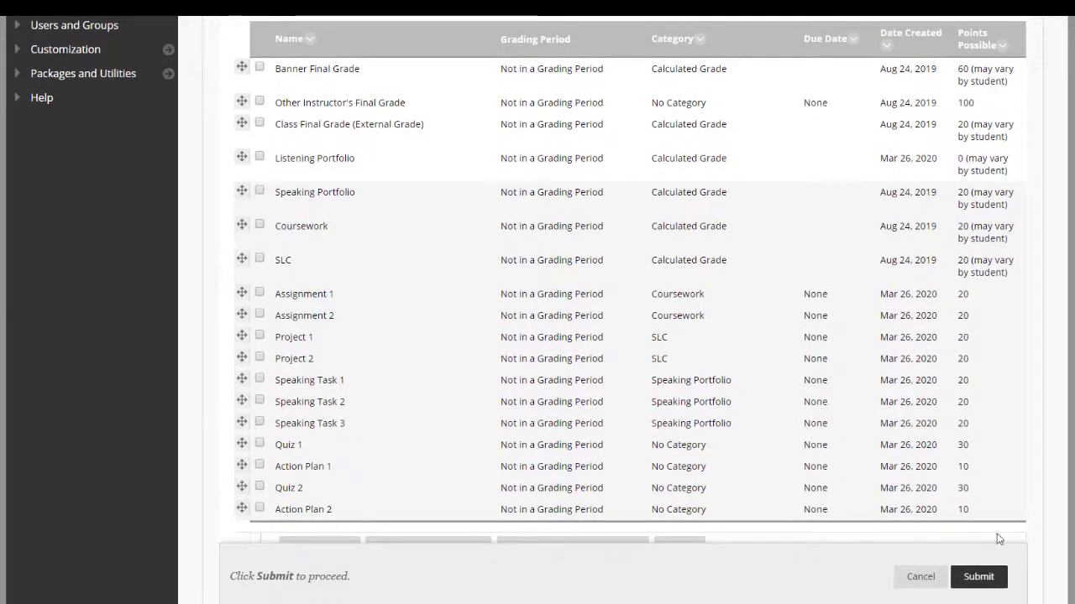
click(978, 577)
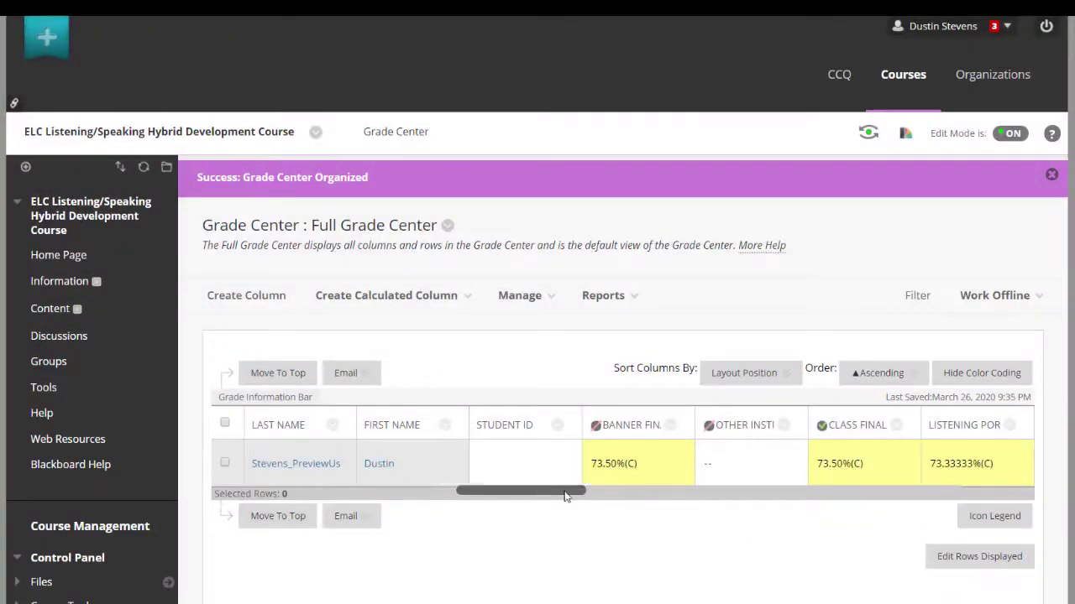
Start a new grade column named Action Plan 1 and assign it to the Listening Portfolio category
drag(564, 496, 1012, 492)
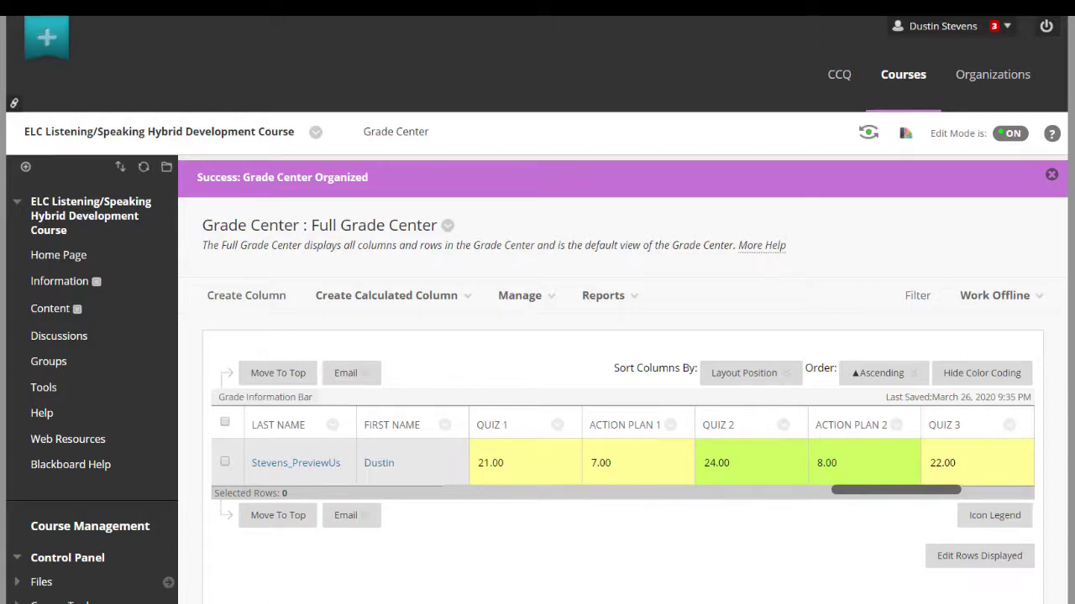
click(236, 297)
text(Action Plan 1)
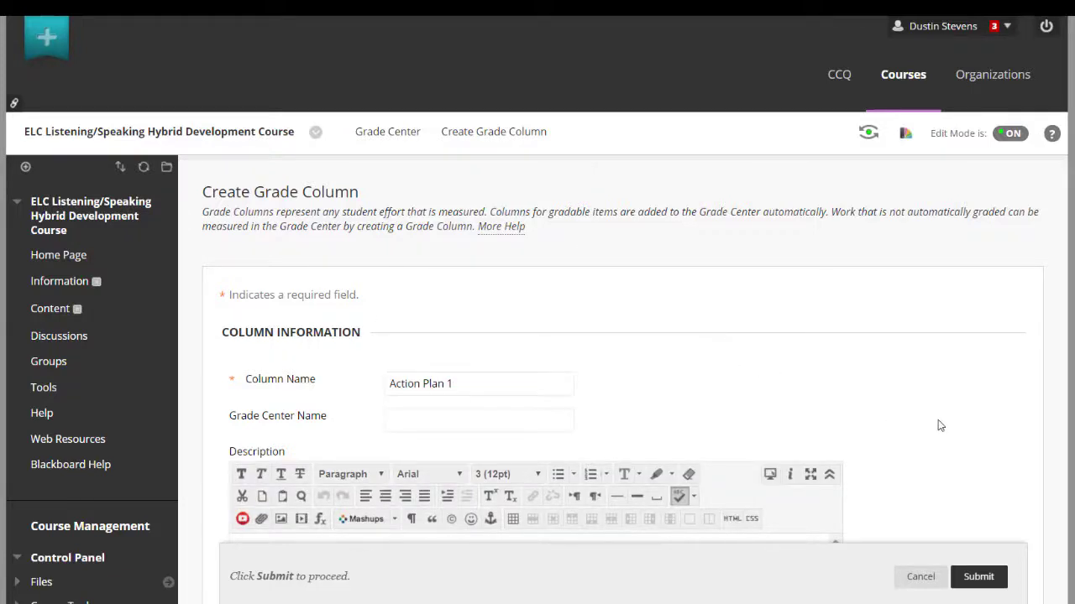
scroll(940, 426, down, 6)
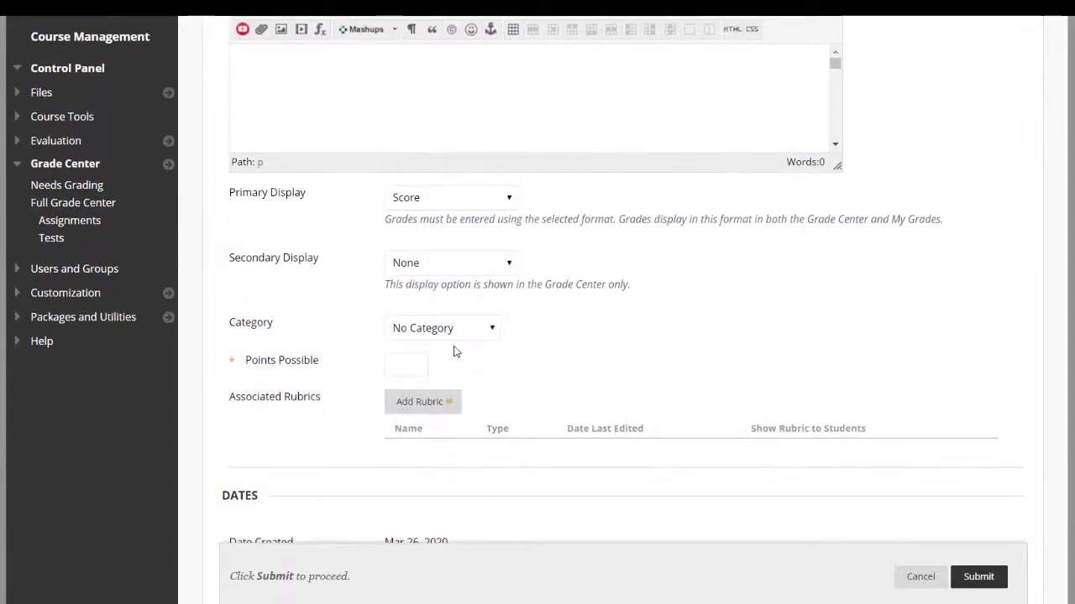
click(455, 334)
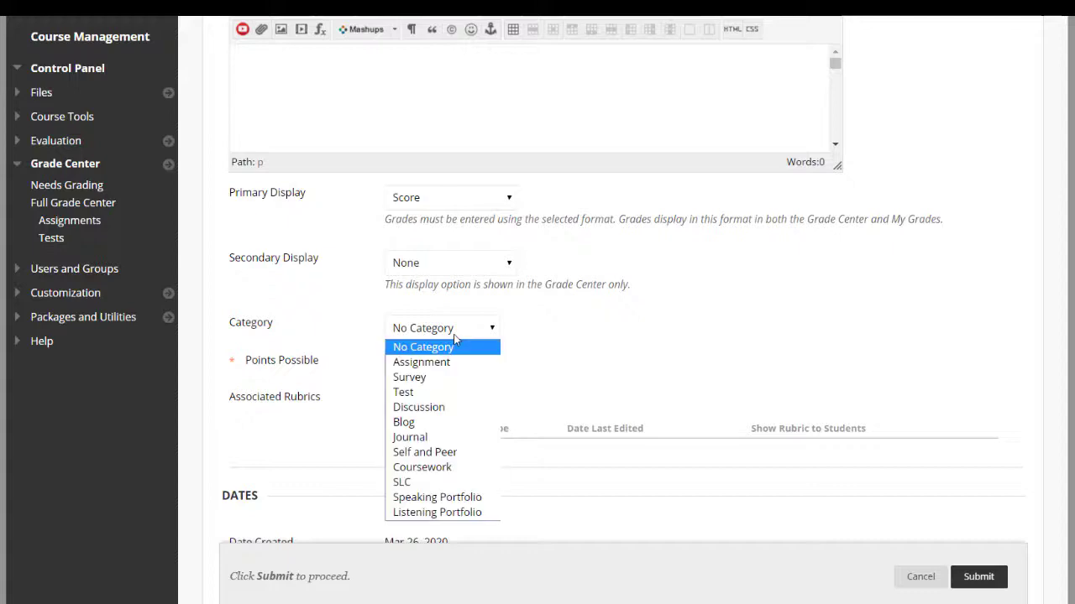
click(451, 513)
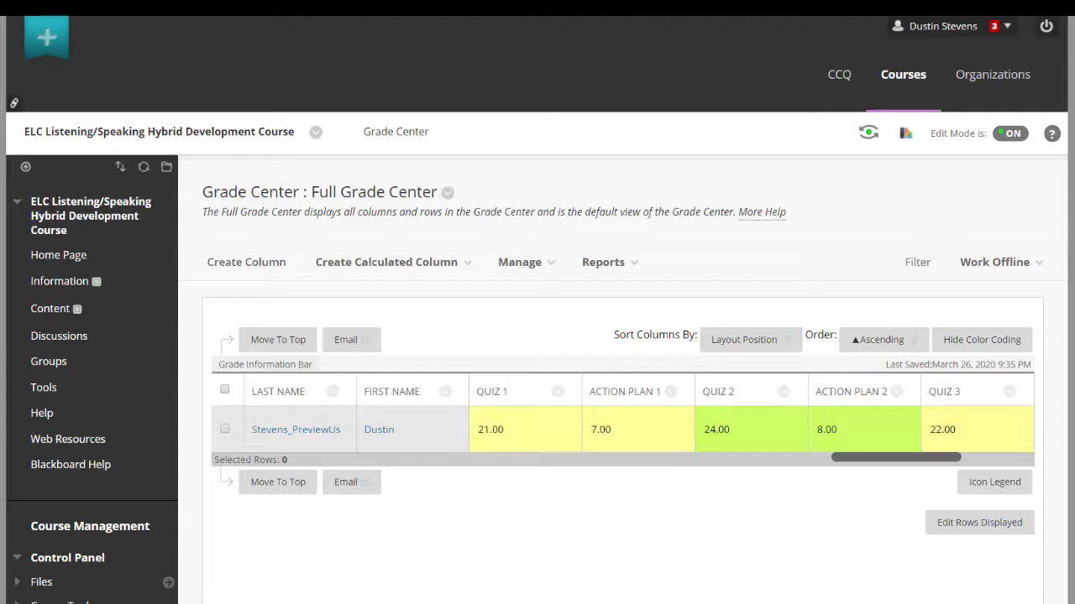
Edit the existing Action Plan 1 column to use the Listening Portfolio category and submit it
click(670, 393)
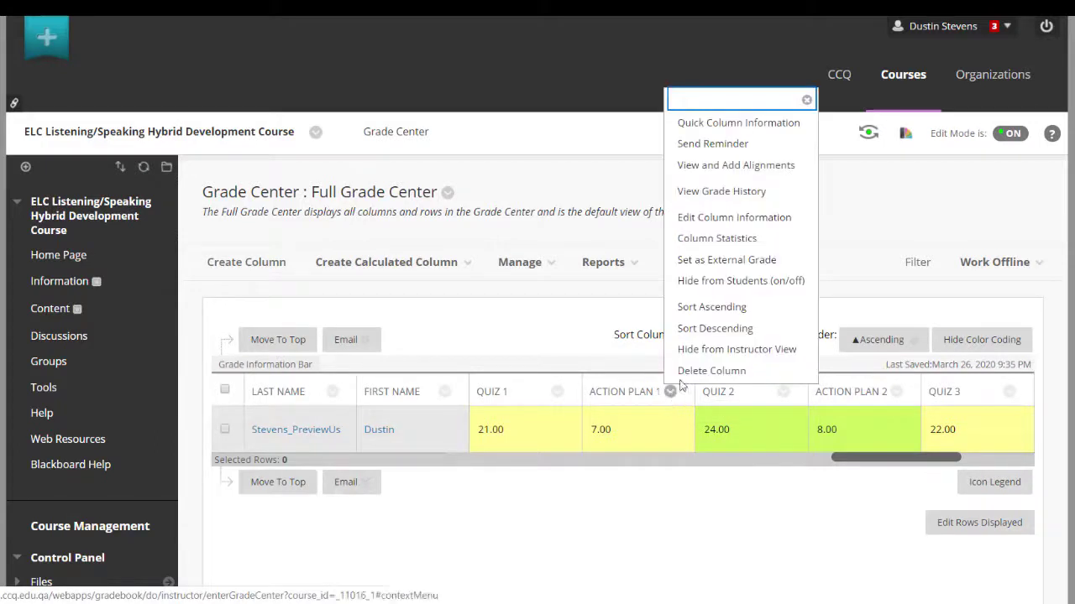
click(735, 218)
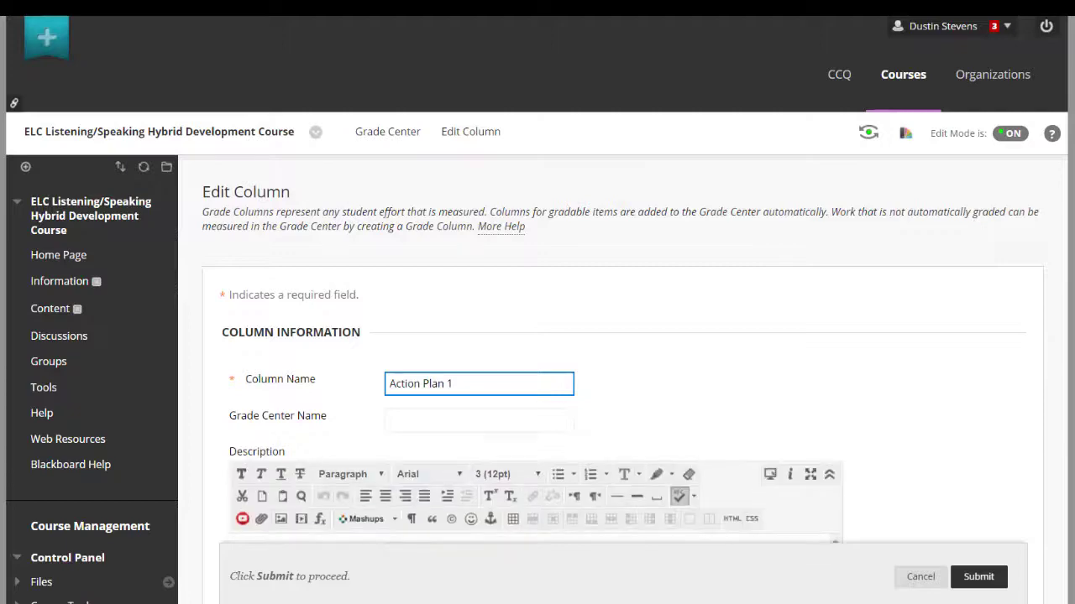
scroll(537, 336, down, 6)
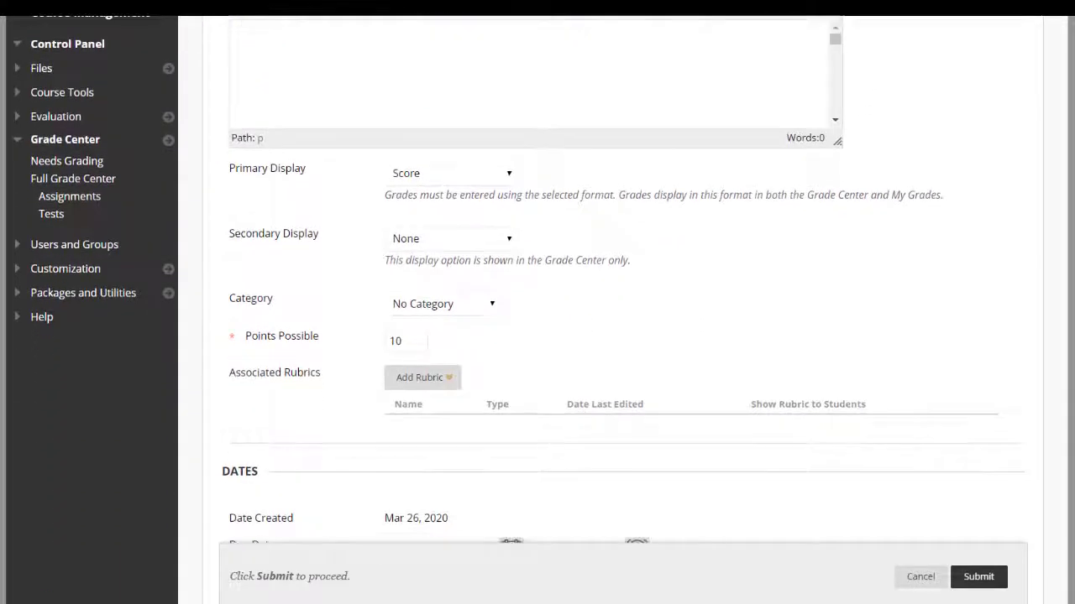
click(442, 307)
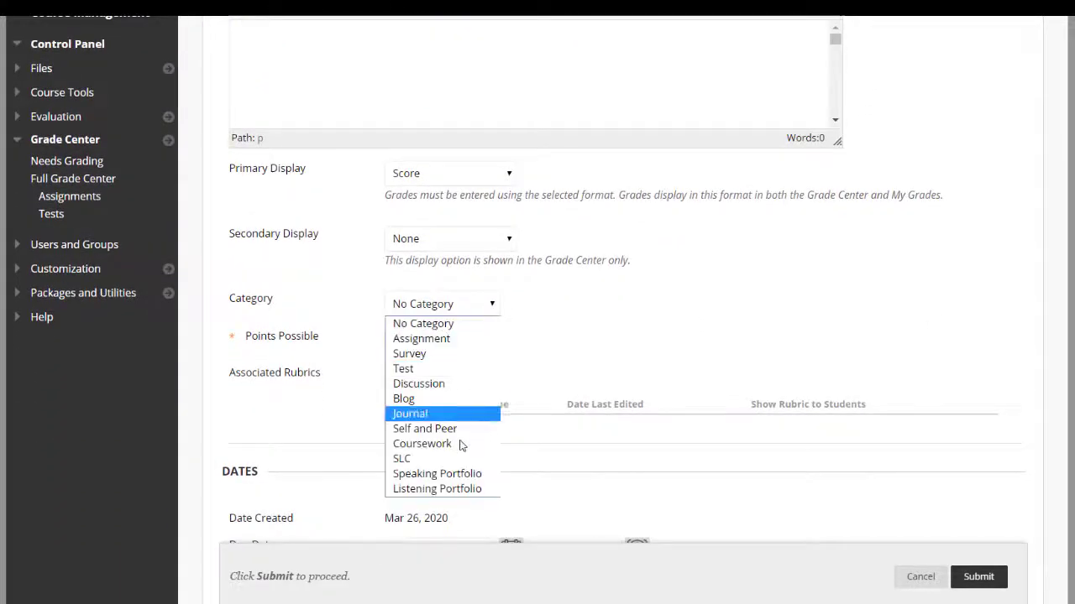
click(464, 490)
click(791, 364)
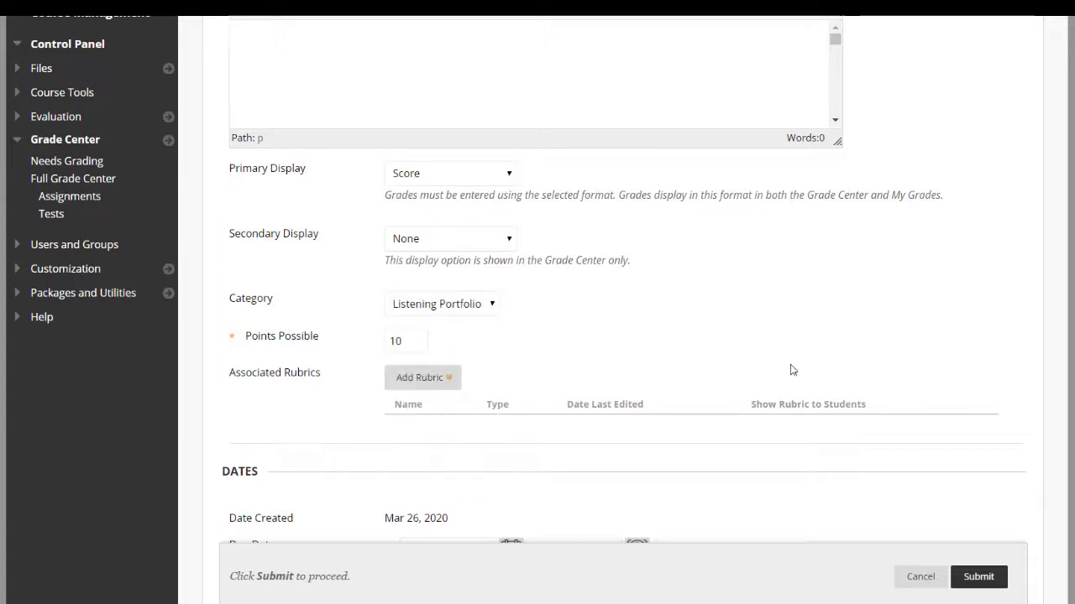
click(978, 577)
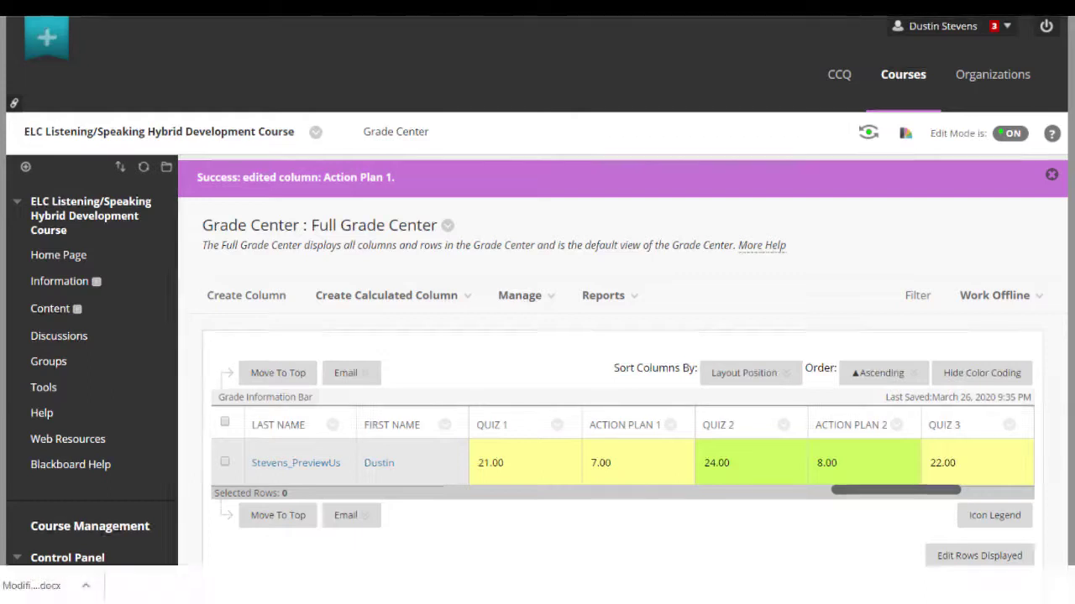
In Column Organization, select Action Plan 1 and Action Plan 2 and change their category to Listening Portfolio
click(520, 296)
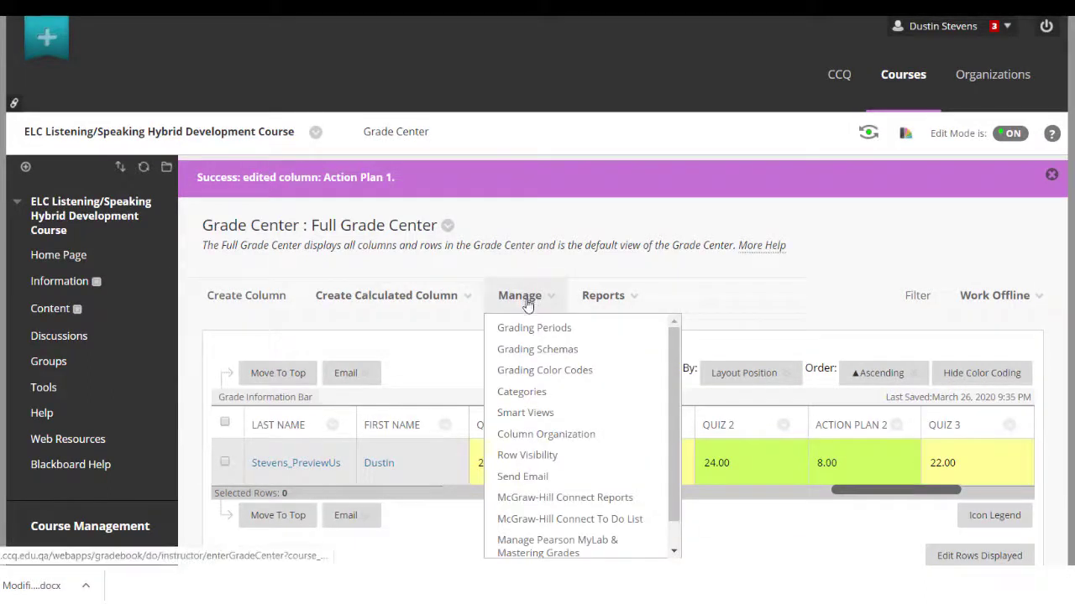
click(564, 443)
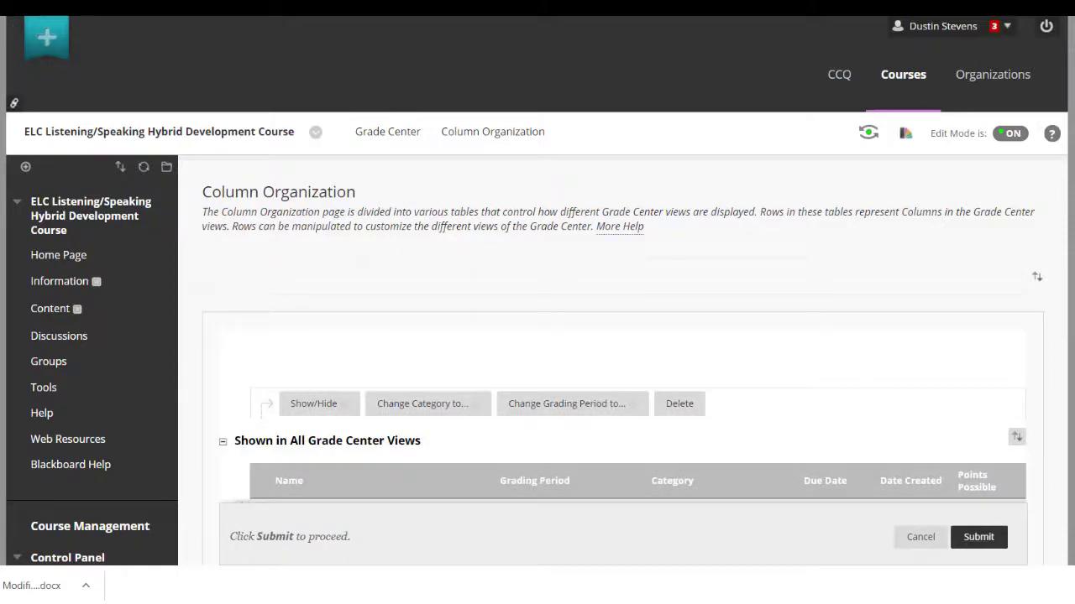
scroll(622, 336, down, 6)
scroll(621, 336, down, 4)
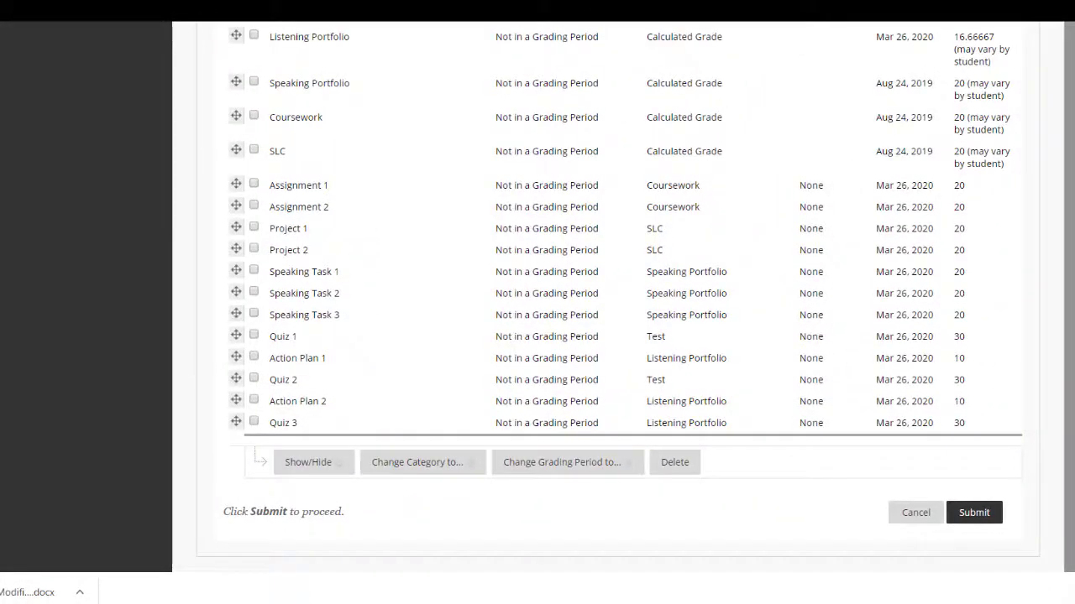
click(254, 357)
click(254, 400)
click(420, 463)
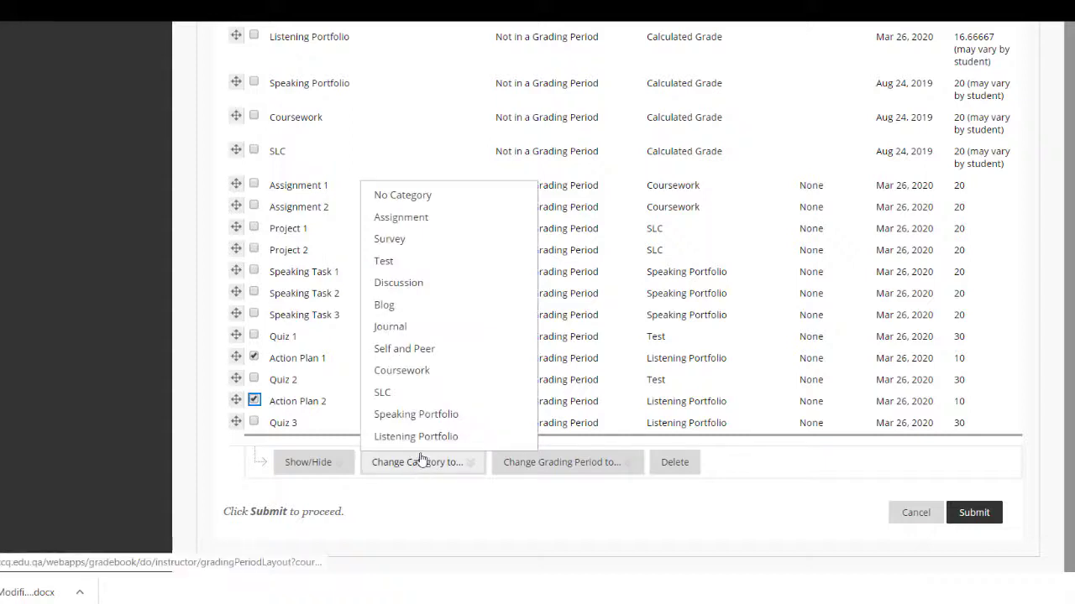
click(420, 437)
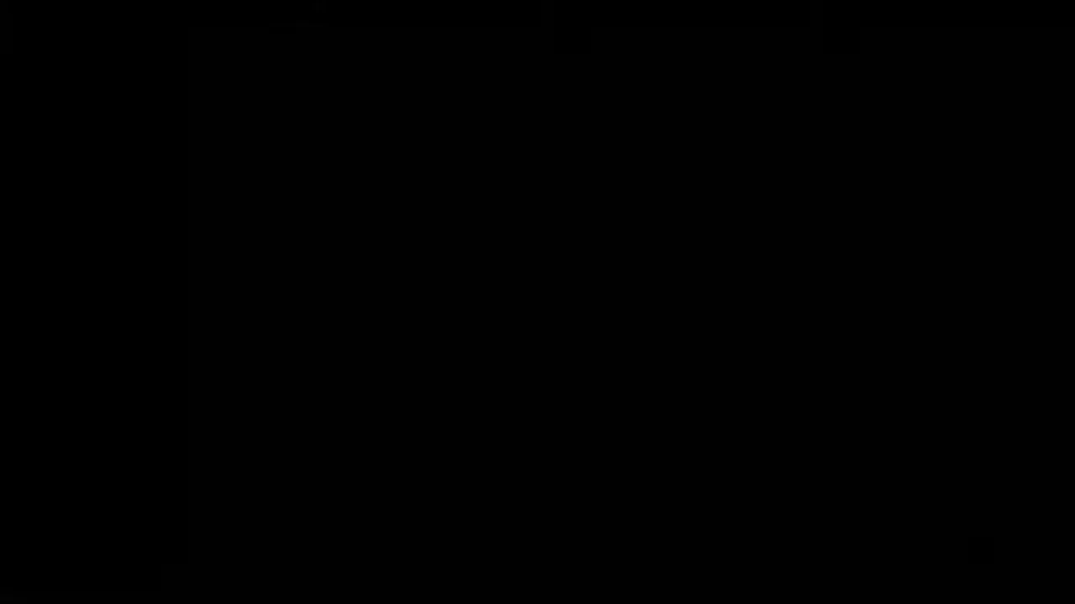